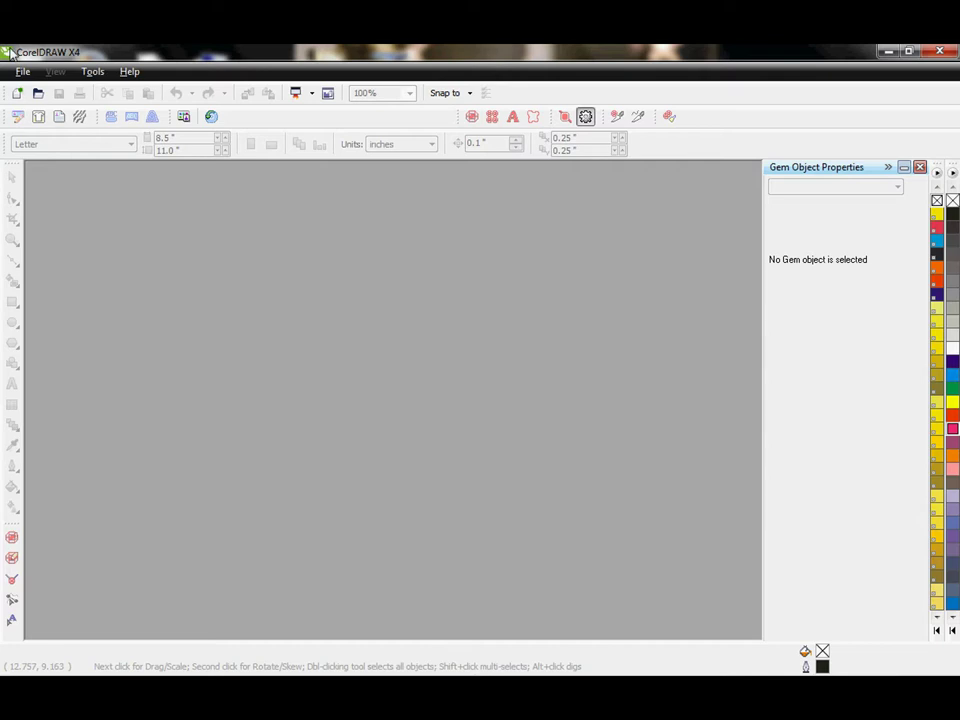
Search the template library for 'es2tribal021' to find the tribal swirl artwork
left_click(184, 117)
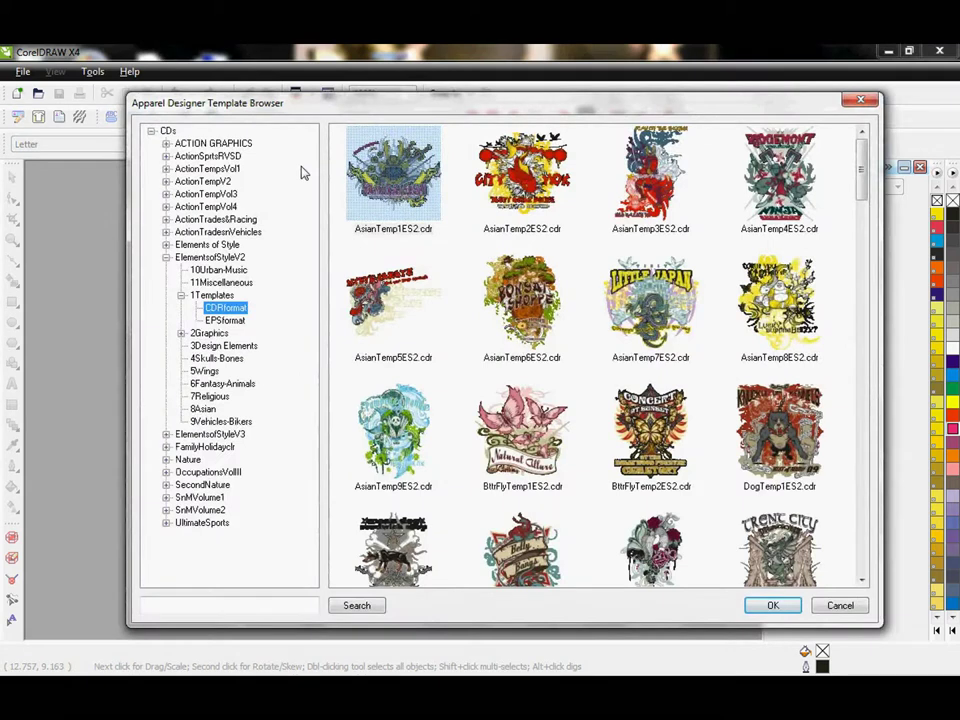
left_click(228, 605)
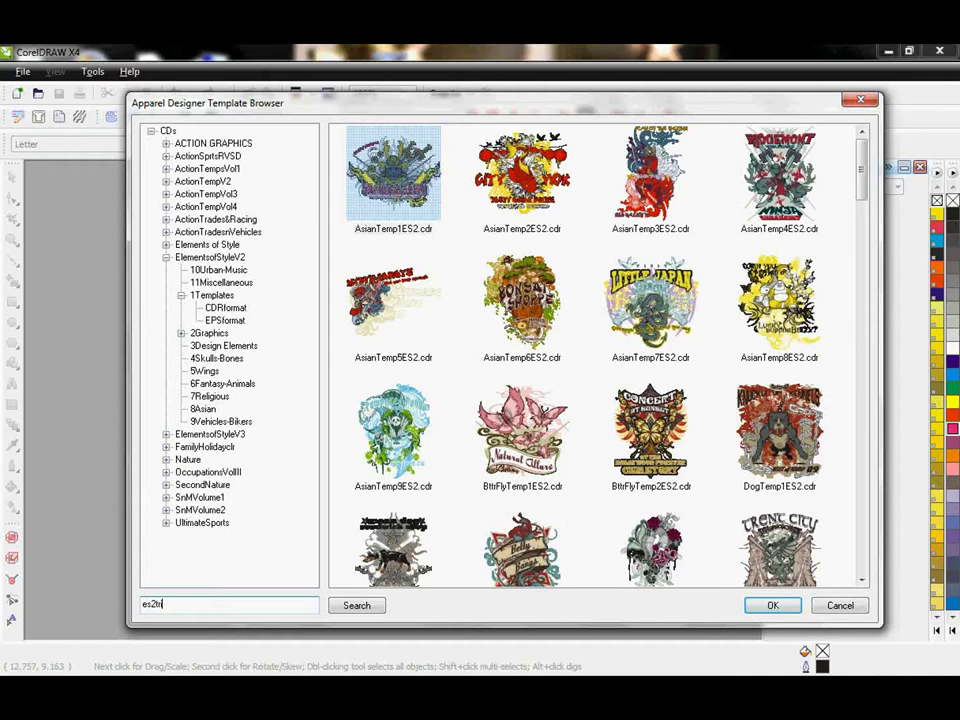
type("1")
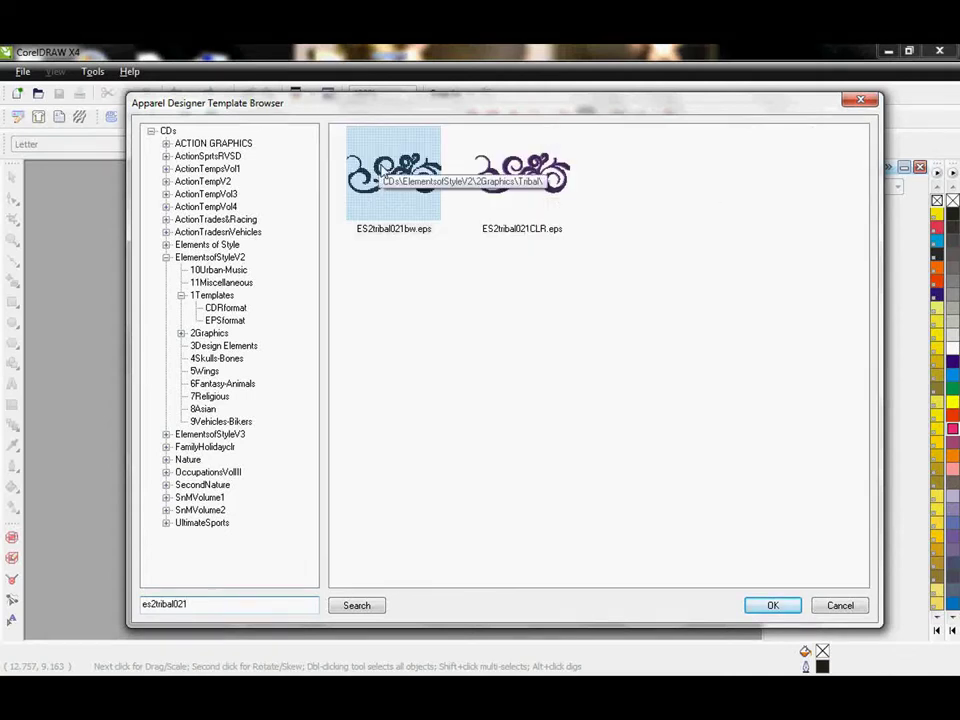
Open ES2tribal021bw.eps and select the 8.012 × 3.461 inch swirl group at 200% zoom
double_click(384, 177)
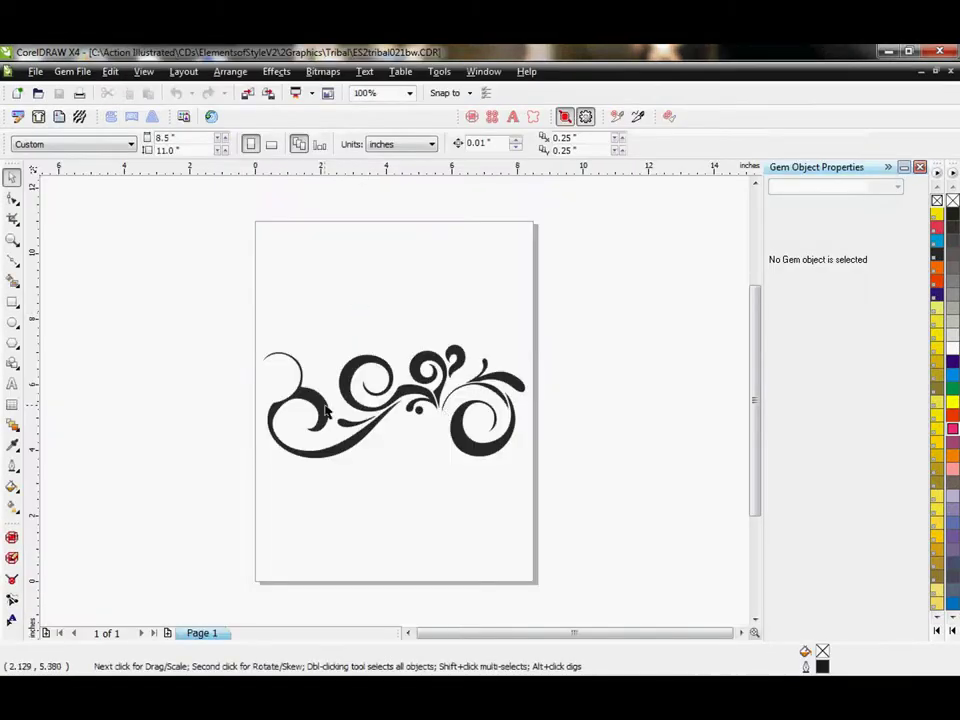
scroll(396, 407, "up", 2)
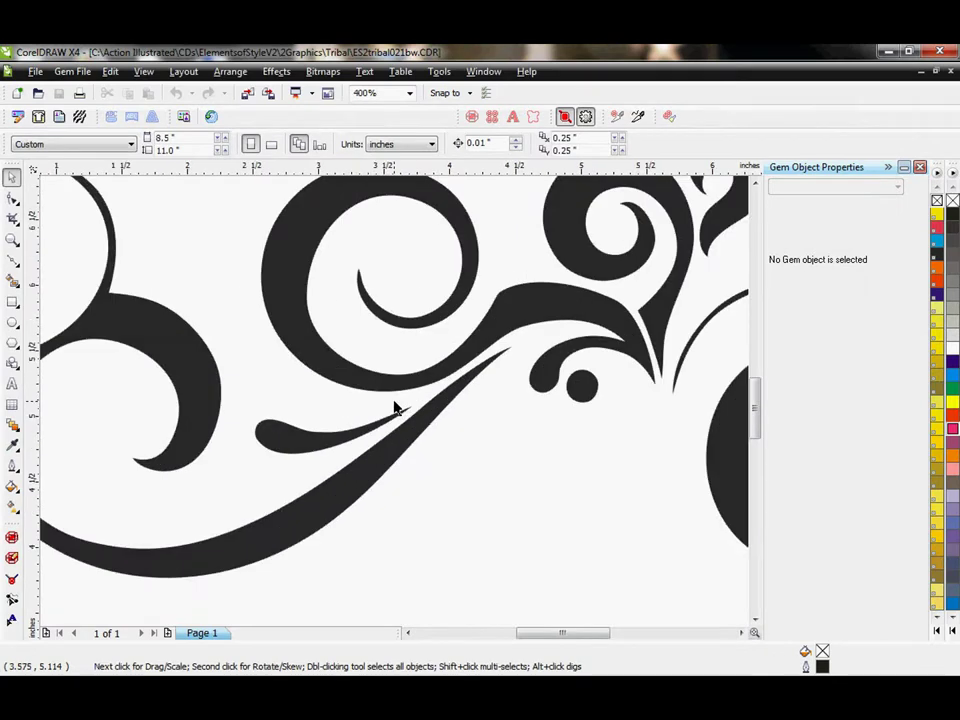
scroll(396, 407, "down", 2)
left_click(440, 385)
scroll(456, 392, "up", 2)
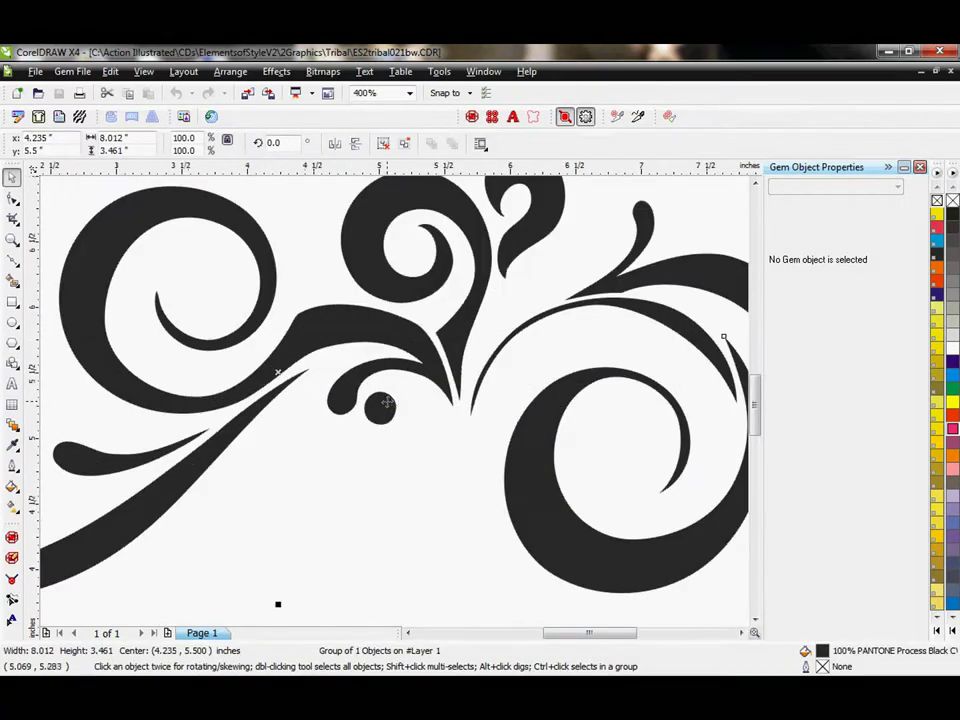
scroll(445, 440, "down", 1)
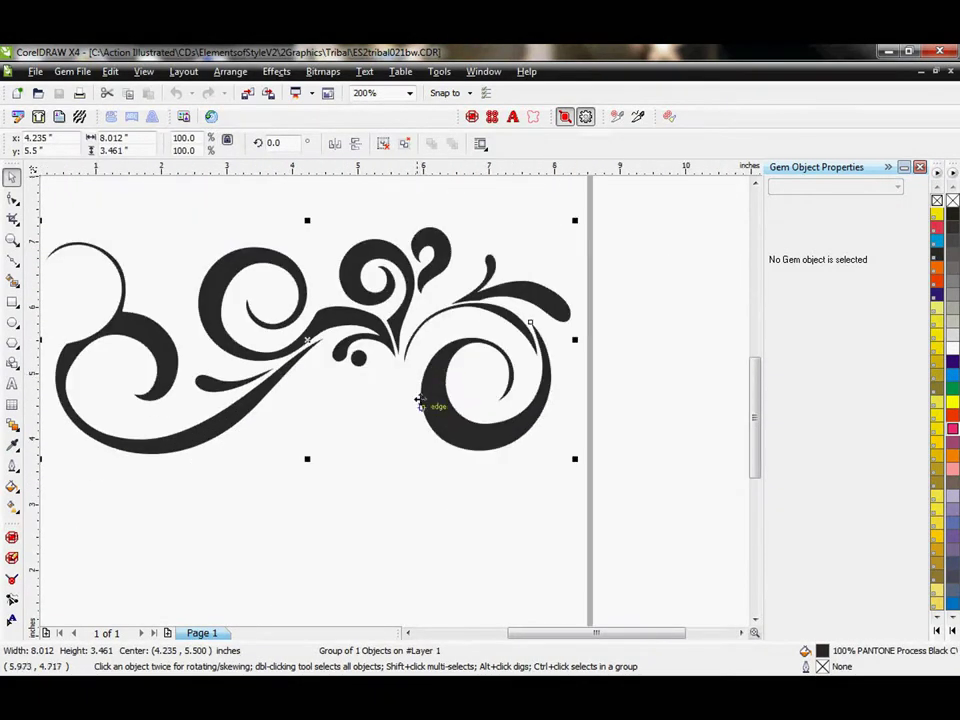
left_click(407, 633)
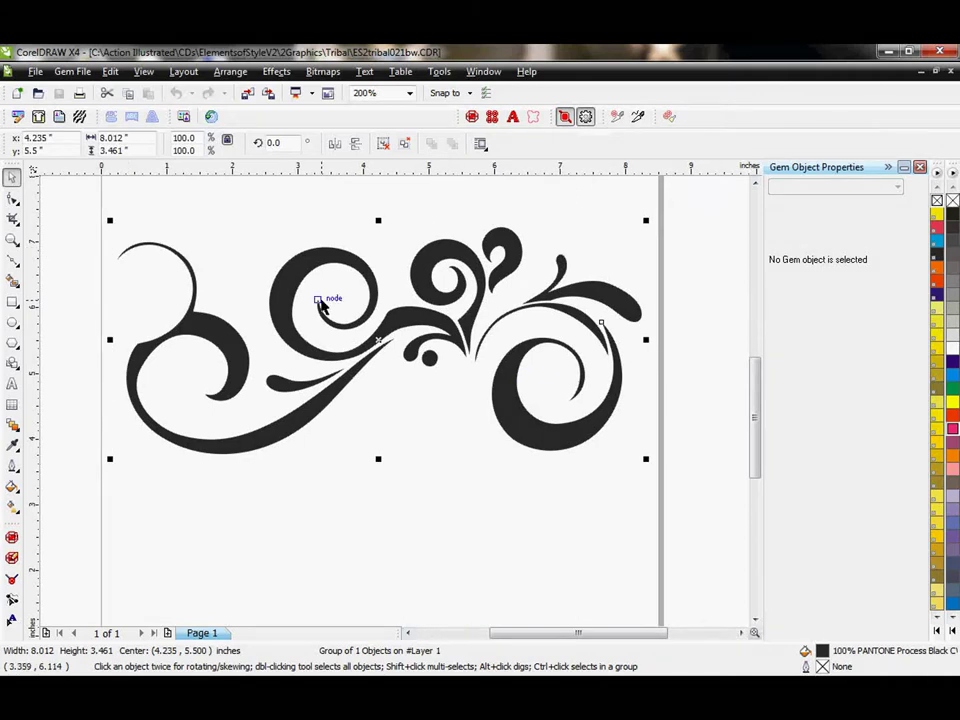
Convert the swirl outline to SS 10 rhinestones and remove the overlapping stones
left_click(472, 117)
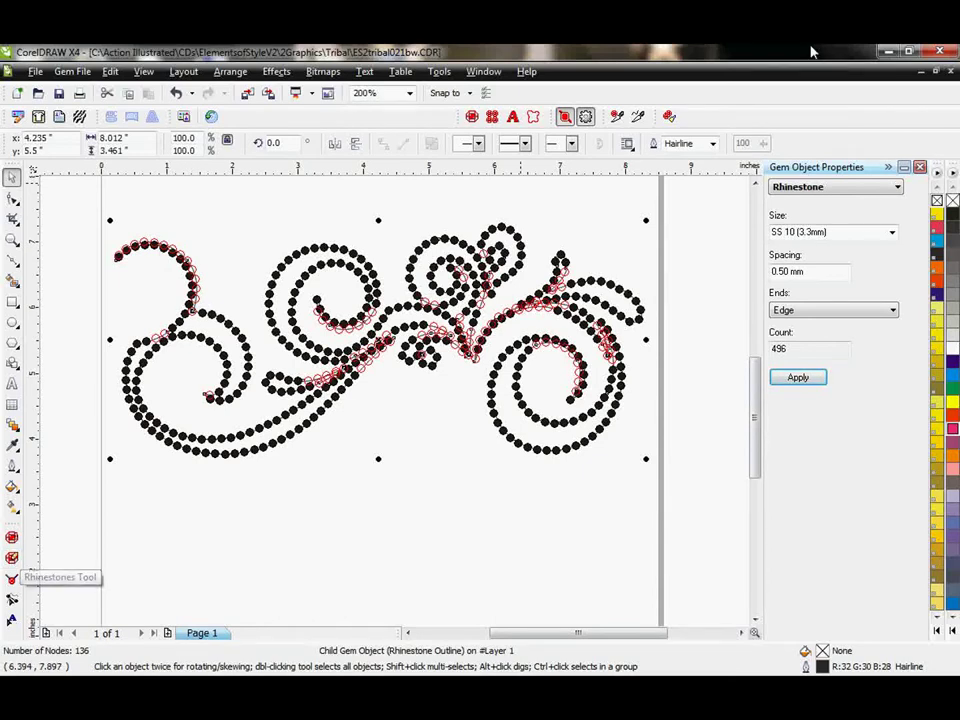
left_click(669, 118)
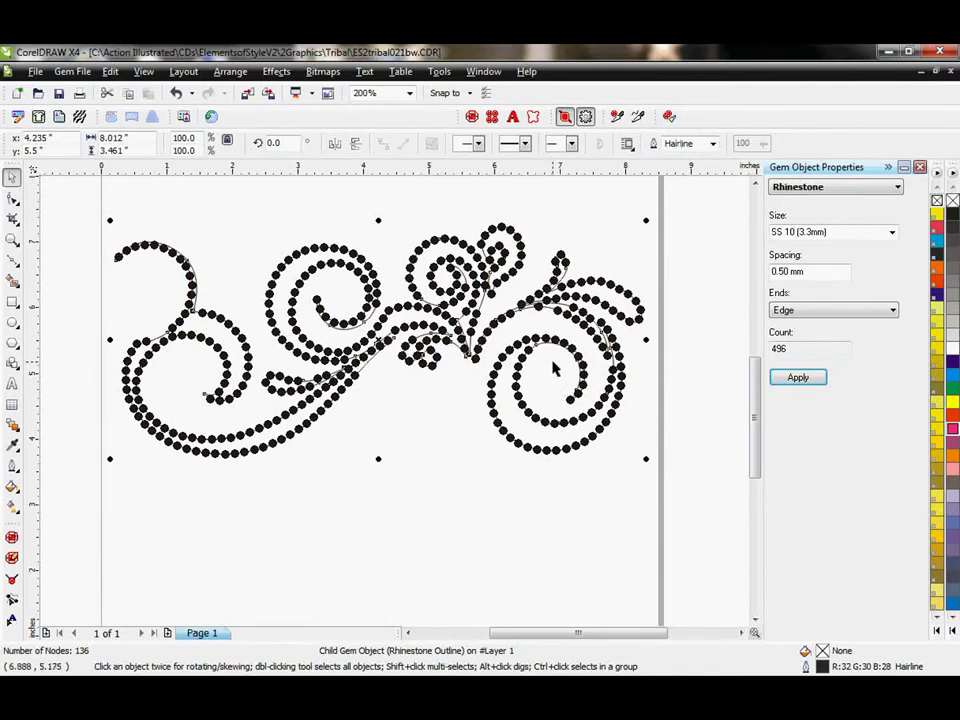
left_click(499, 456)
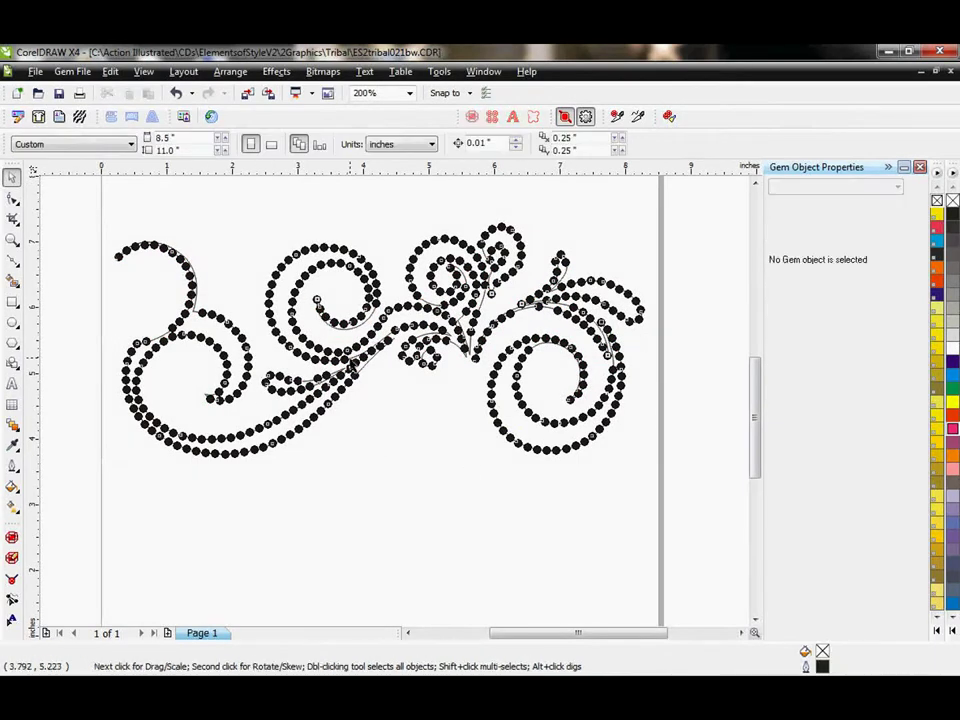
Select the 397-stone rhinestone group and zoom in on the swirl
left_click(242, 330)
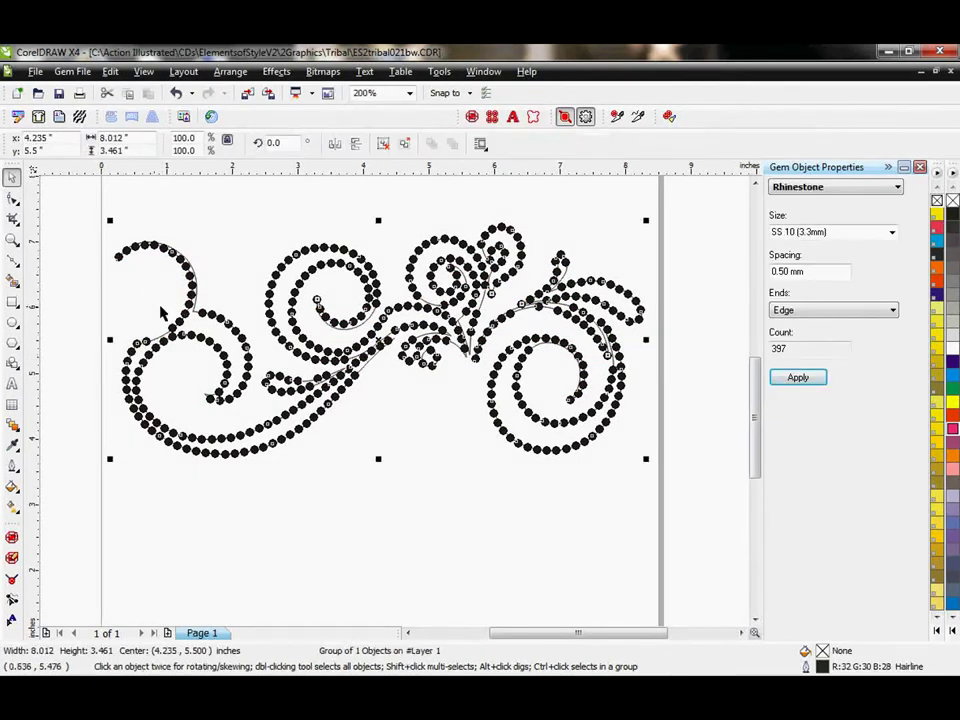
scroll(410, 382, "up", 2)
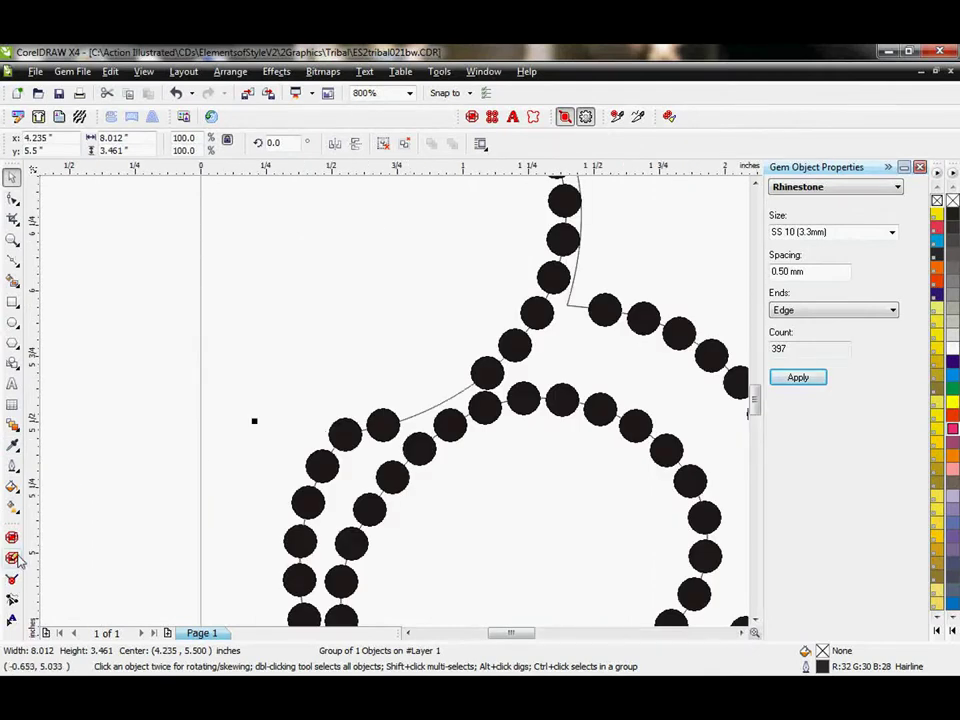
scroll(167, 482, "down", 2)
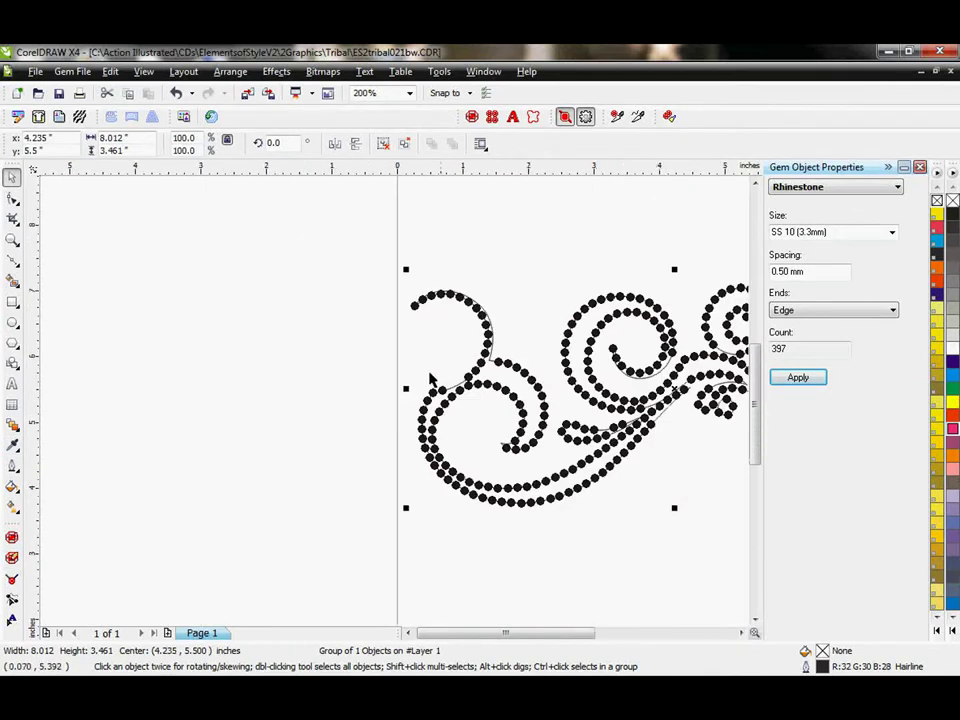
scroll(414, 429, "up", 1)
scroll(428, 421, "down", 1)
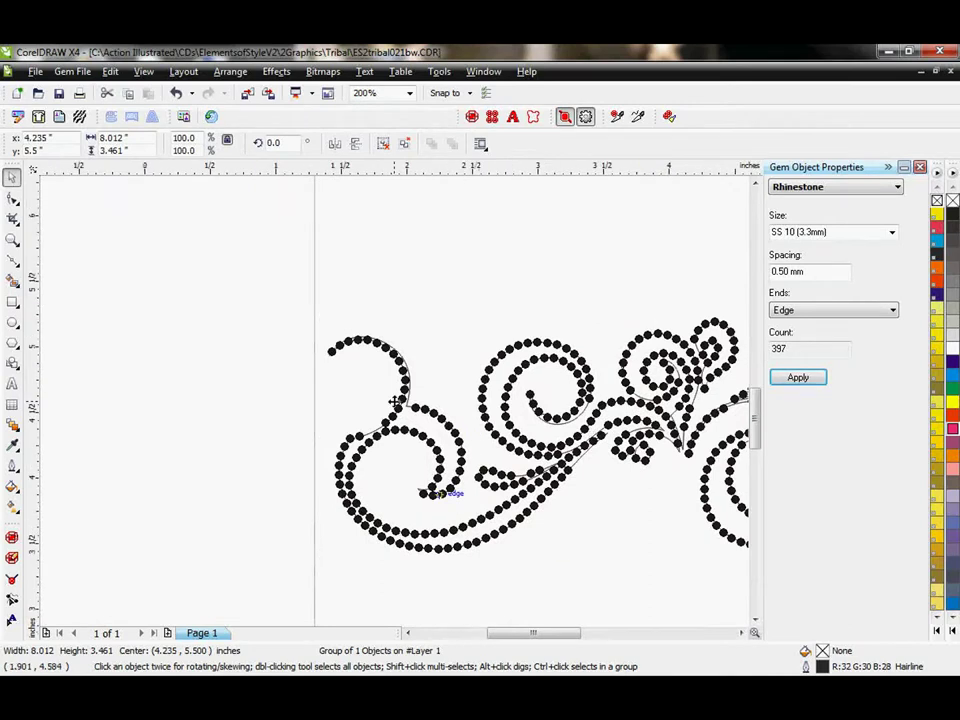
scroll(385, 393, "up", 2)
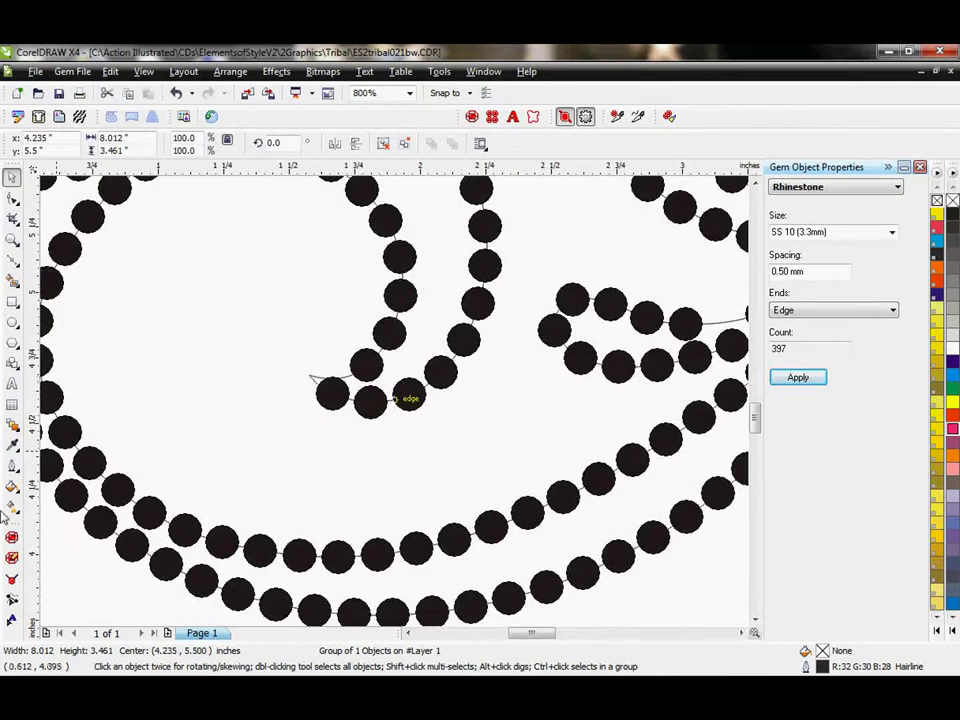
Mark a corner point at the tip of the left inner curl with Rhinestone Corners
left_click(12, 580)
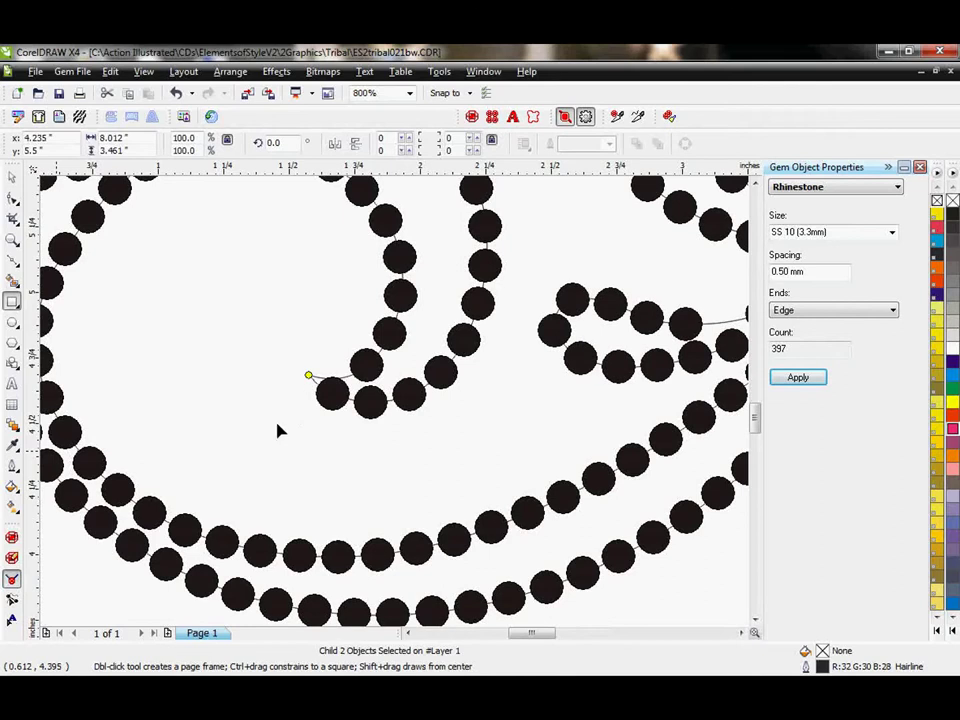
scroll(396, 392, "down", 3)
scroll(399, 414, "up", 2)
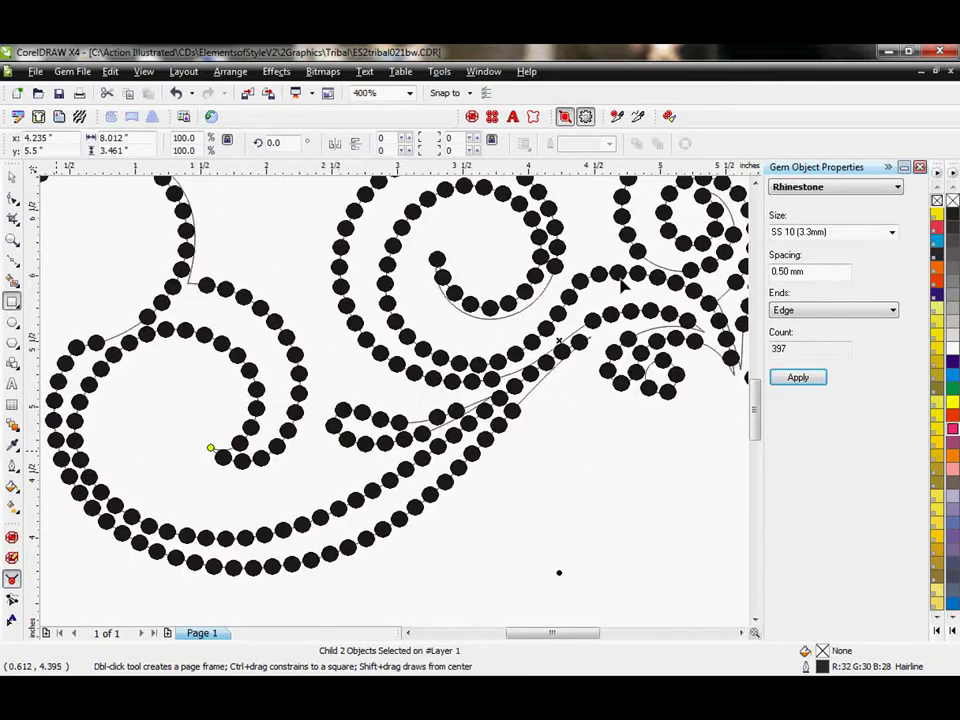
scroll(396, 407, "down", 2)
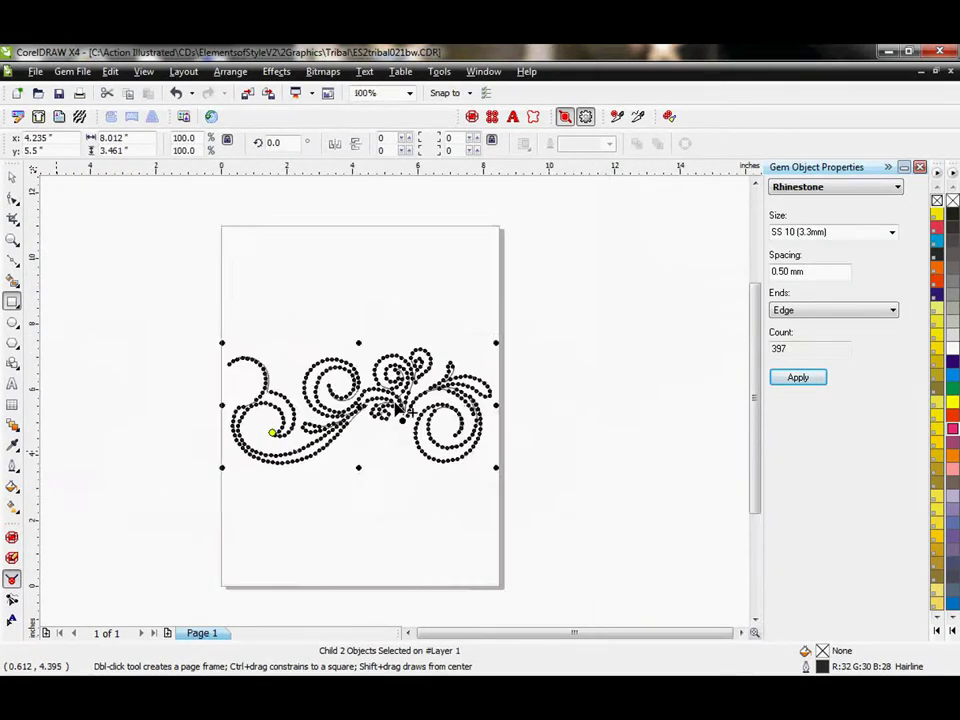
scroll(396, 407, "up", 3)
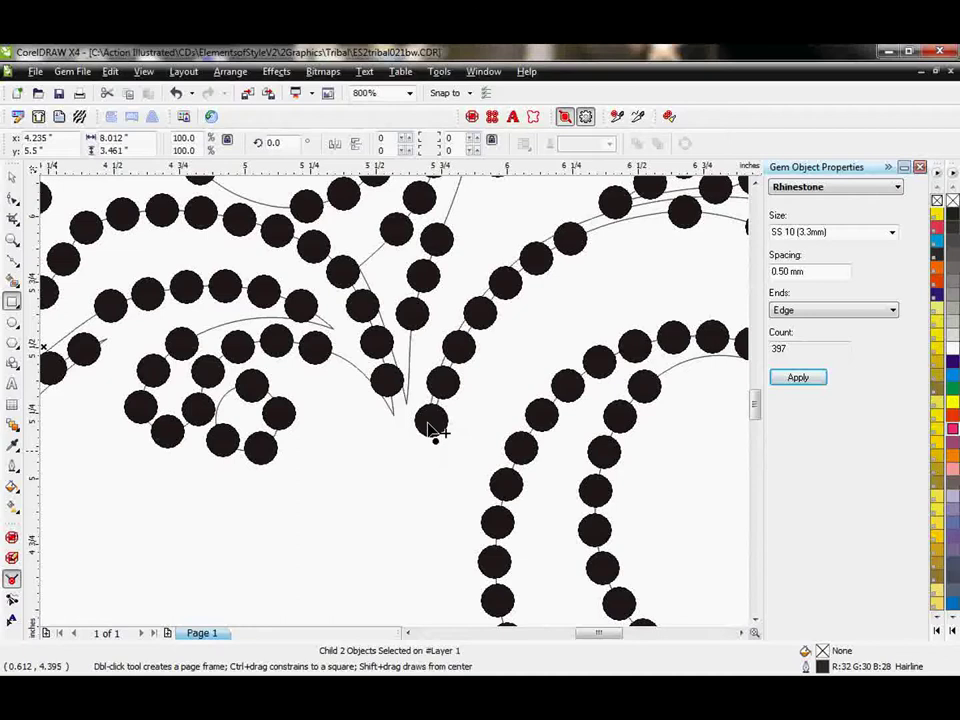
scroll(433, 430, "down", 3)
scroll(443, 368, "up", 1)
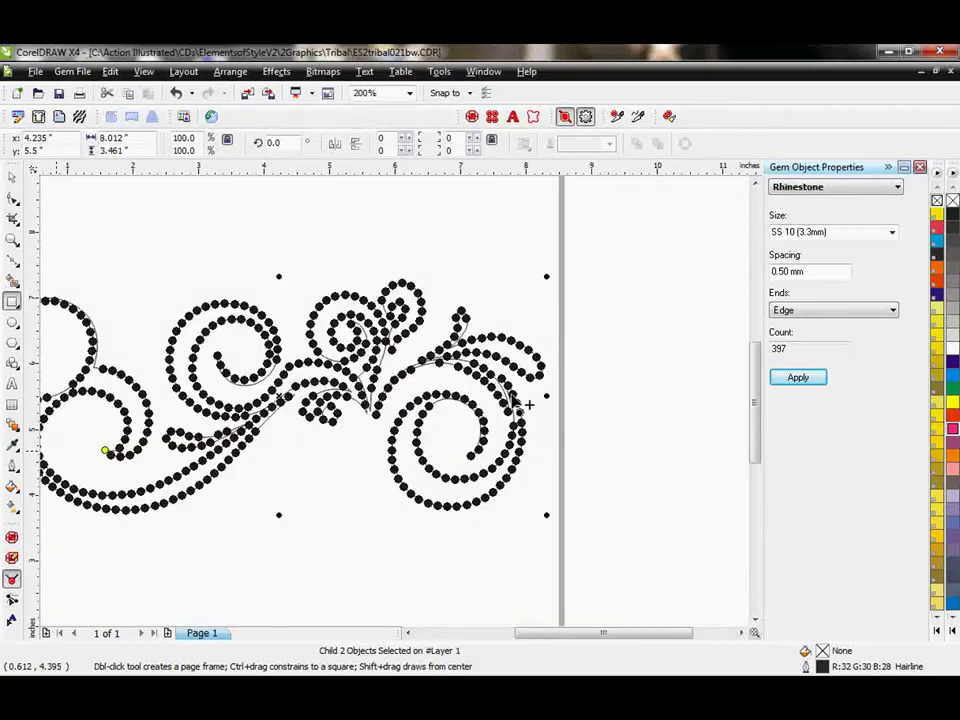
Rework the rhinestone corners at the curl tips, bringing the swirl to 494 SS 10 stones
left_click(13, 179)
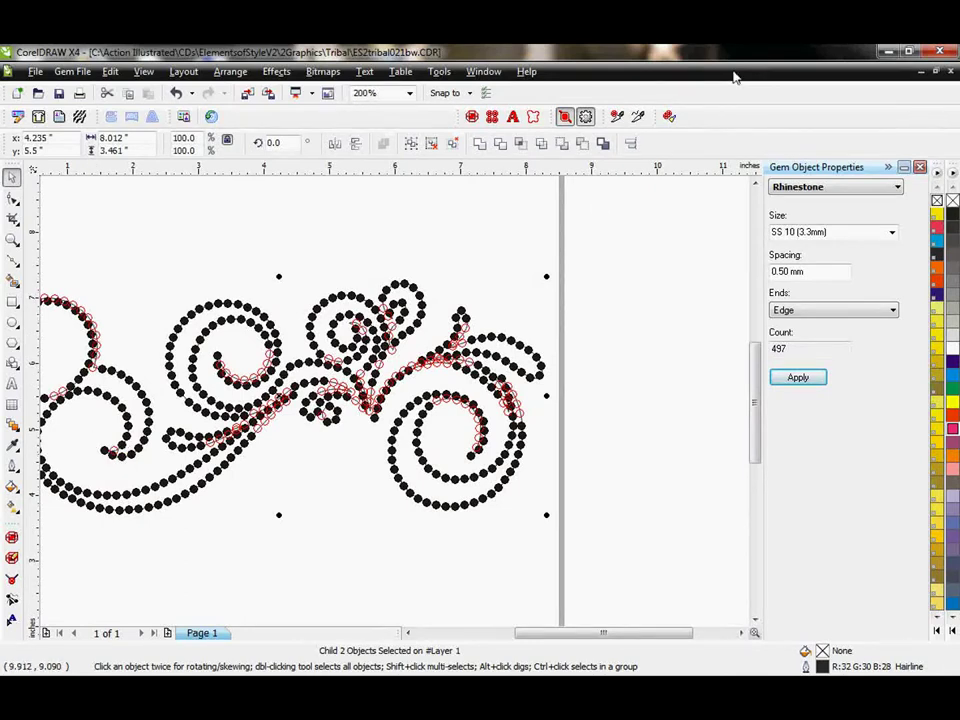
scroll(396, 407, "down", 1)
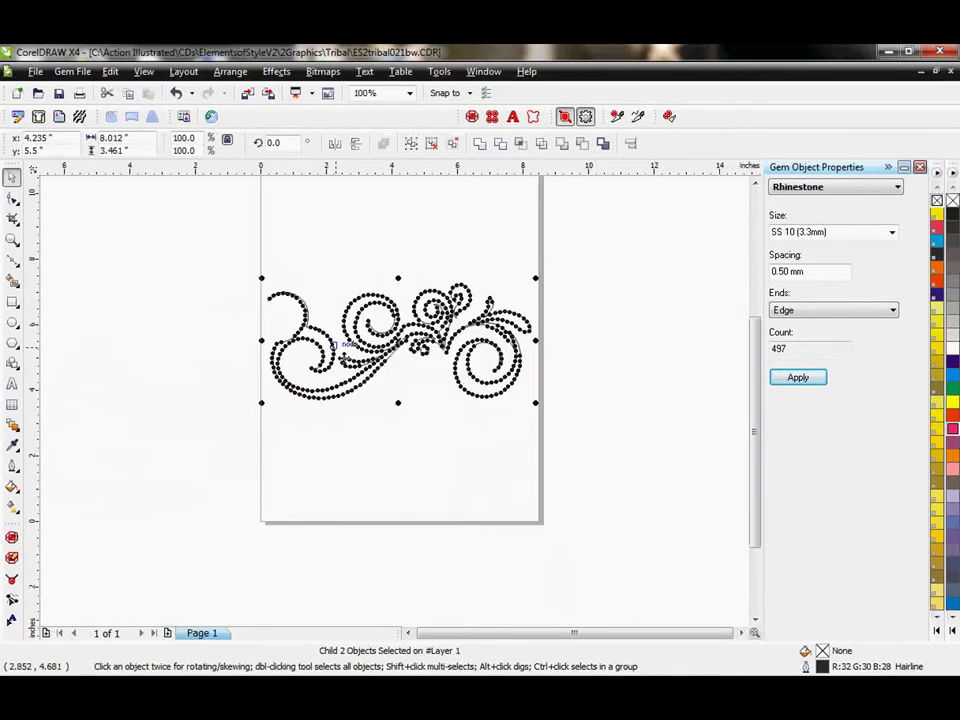
scroll(390, 397, "up", 2)
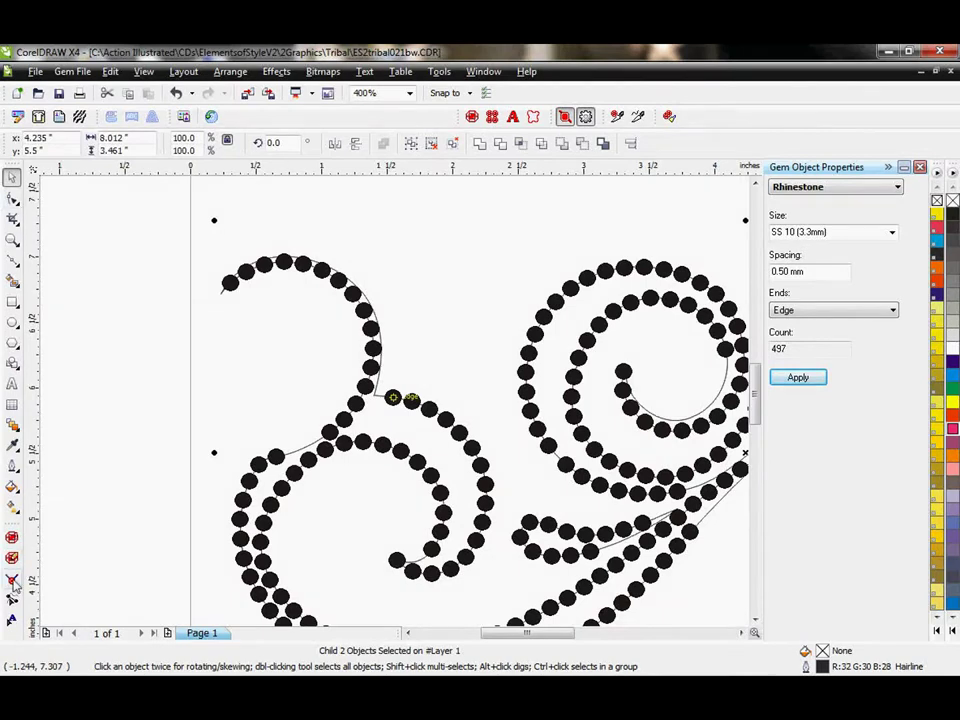
key("F6")
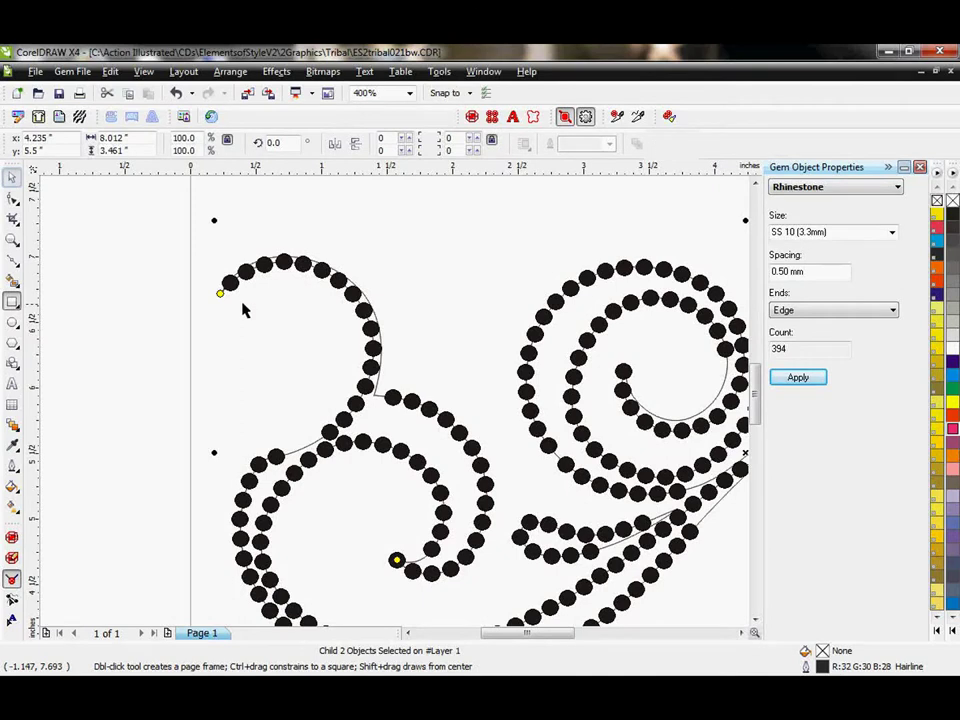
key("space")
scroll(415, 400, "down", 2)
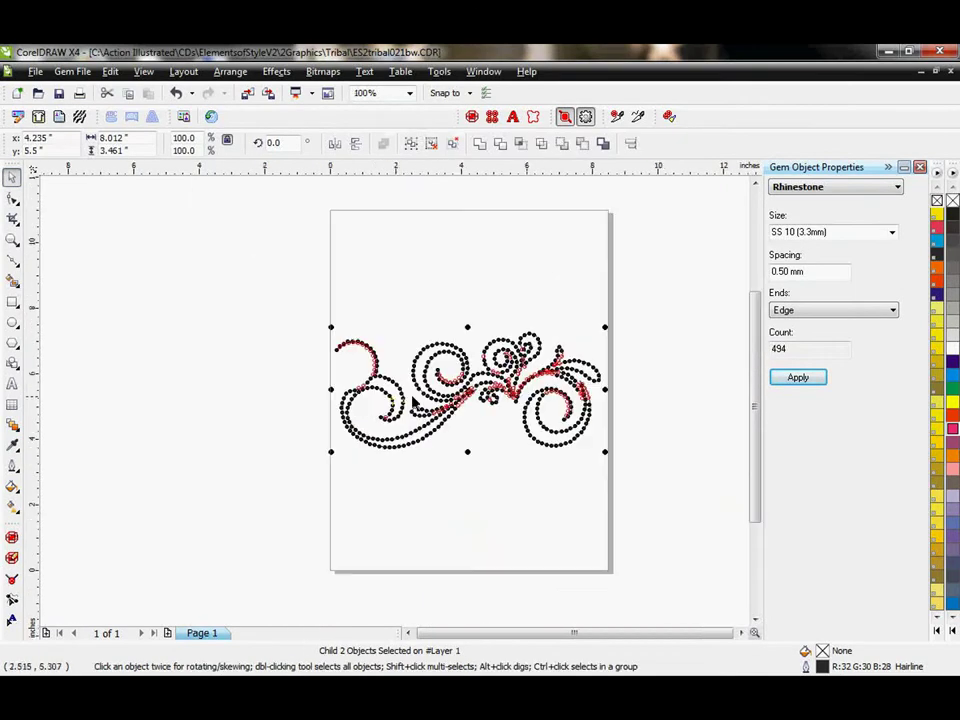
scroll(415, 400, "up", 1)
scroll(265, 343, "up", 1)
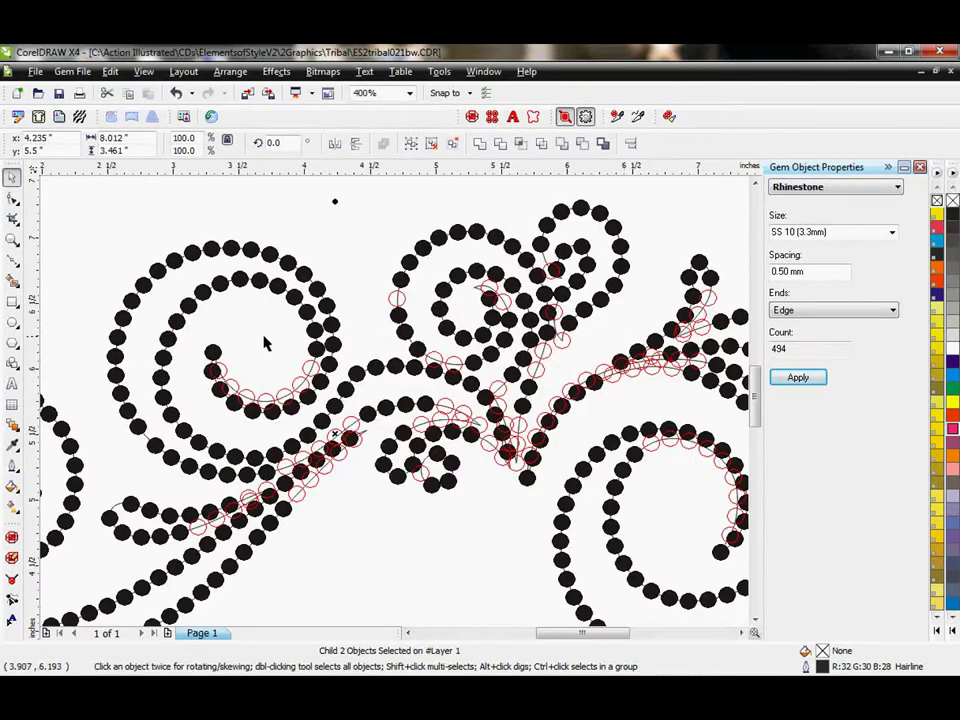
Remove the overlapping stones at the curve crossings, leaving 394 stones
left_click(669, 118)
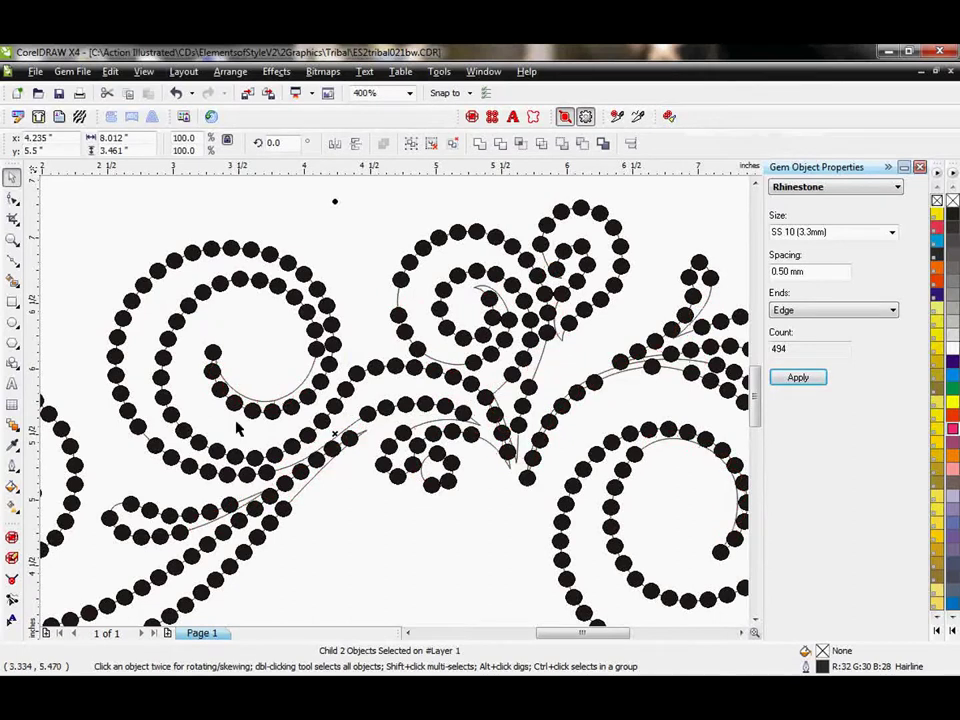
scroll(372, 407, "down", 1)
scroll(372, 407, "up", 1)
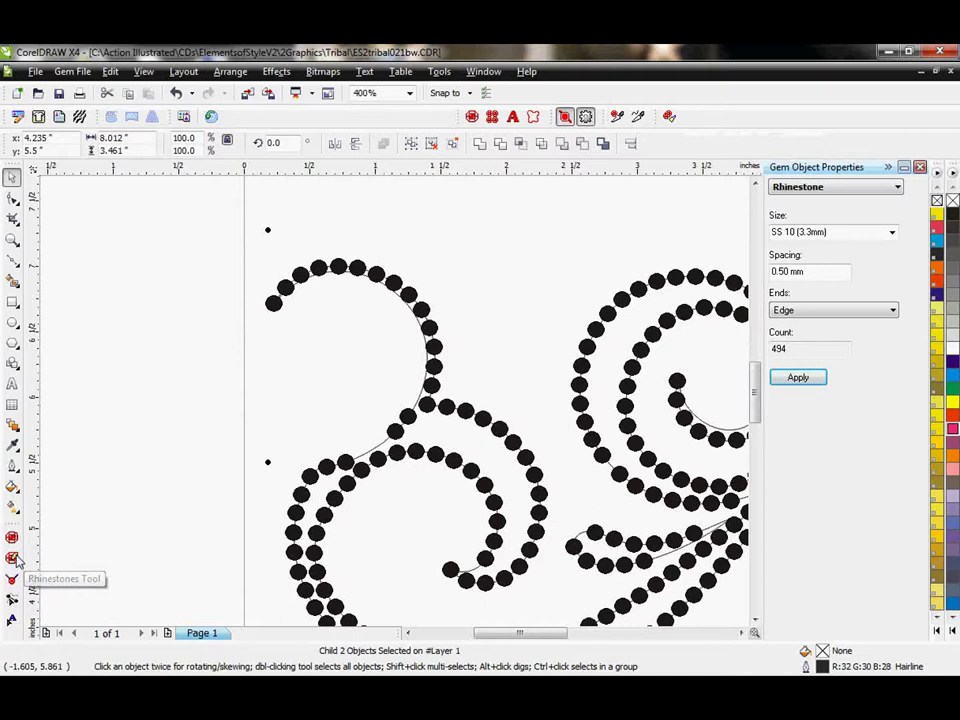
Respace stones along the outer arc, adding one near the junction, and zoom out to the page
left_click(14, 560)
scroll(410, 415, "up", 1)
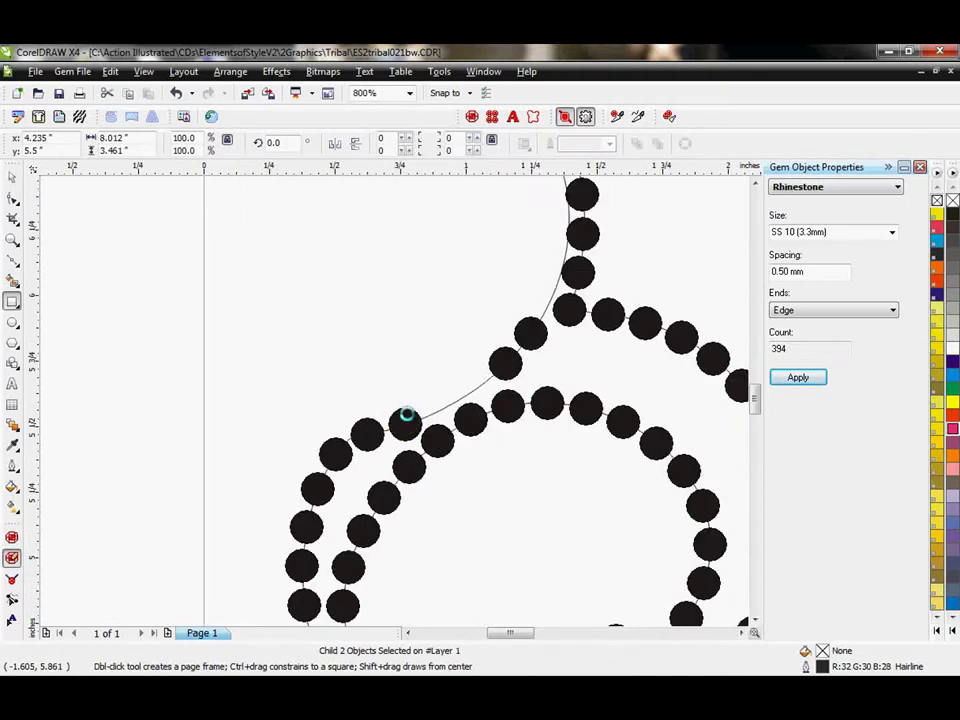
left_click_drag(407, 414, 538, 336)
scroll(430, 390, "down", 2)
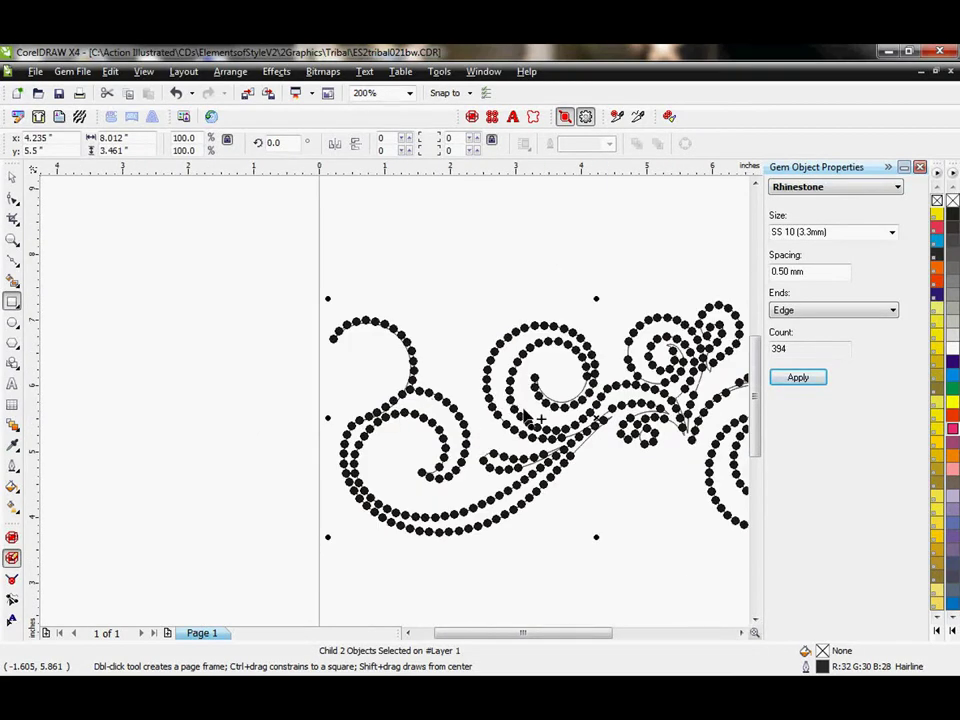
scroll(396, 392, "down", 1)
scroll(398, 405, "up", 2)
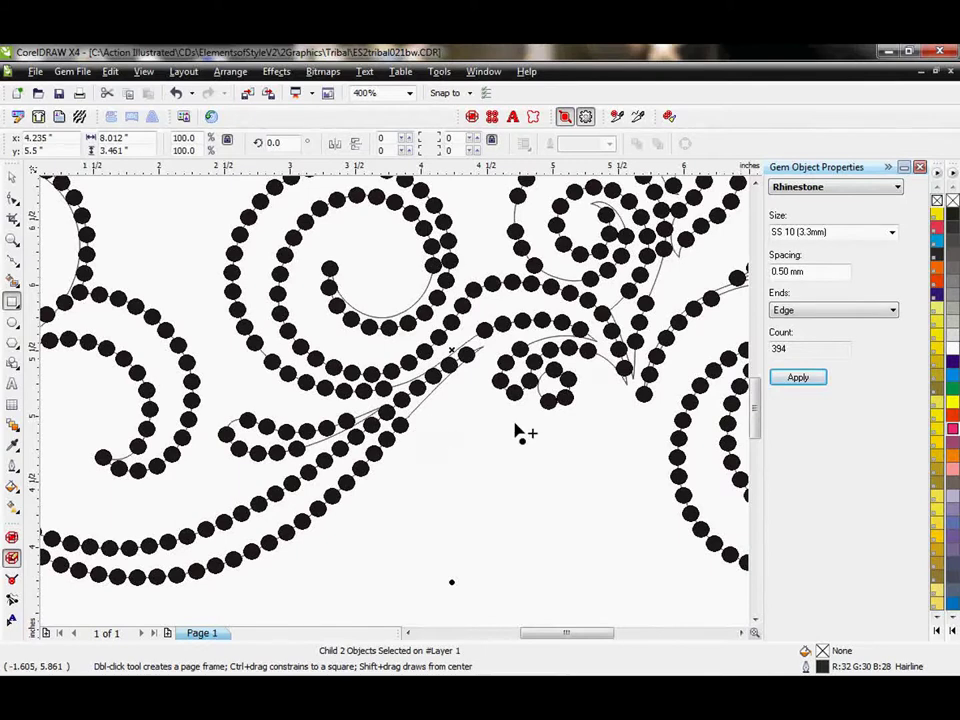
scroll(519, 433, "down", 2)
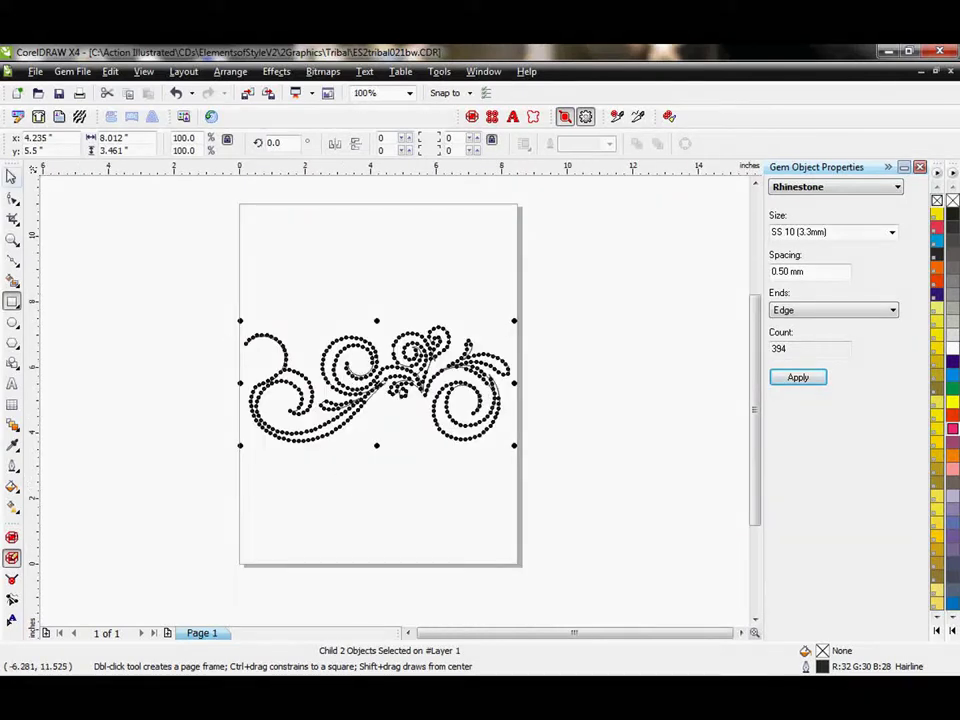
Open a fresh copy of the solid black ES2tribal021bw swirl from the Tribal templates as ES2tribal021bw_1.CDR
left_click(12, 176)
key("Escape")
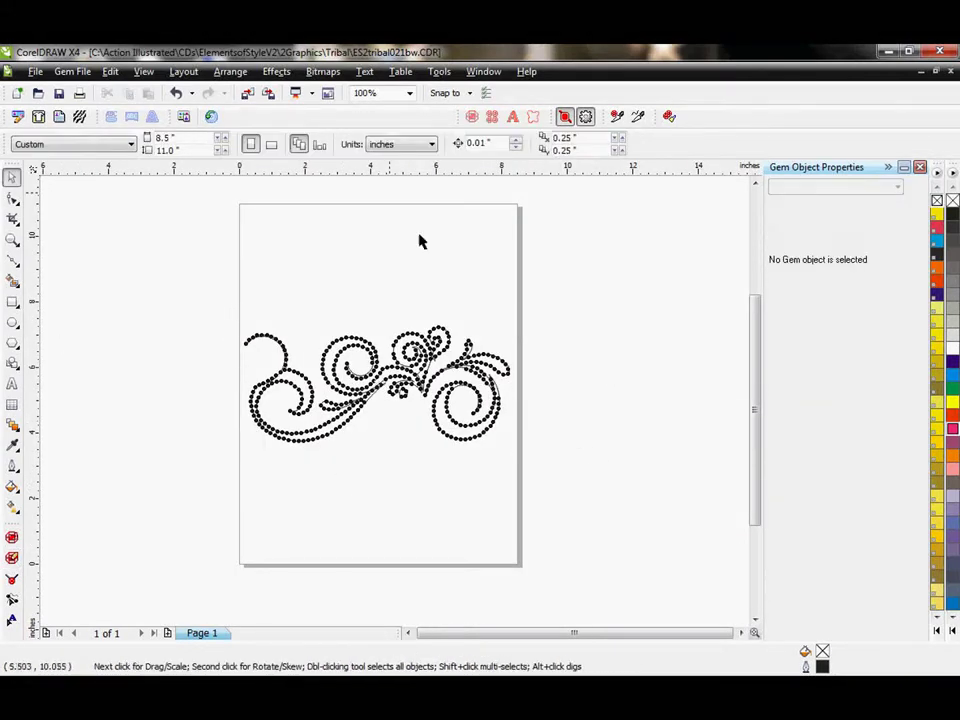
left_click(185, 117)
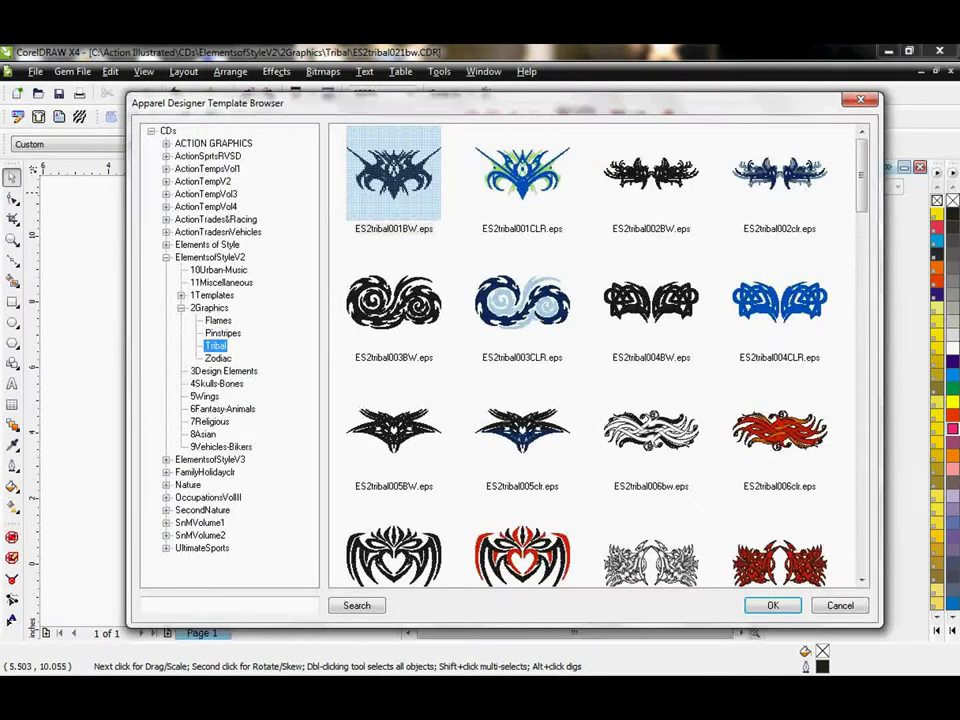
scroll(873, 358, "down", 5)
scroll(873, 358, "down", 10)
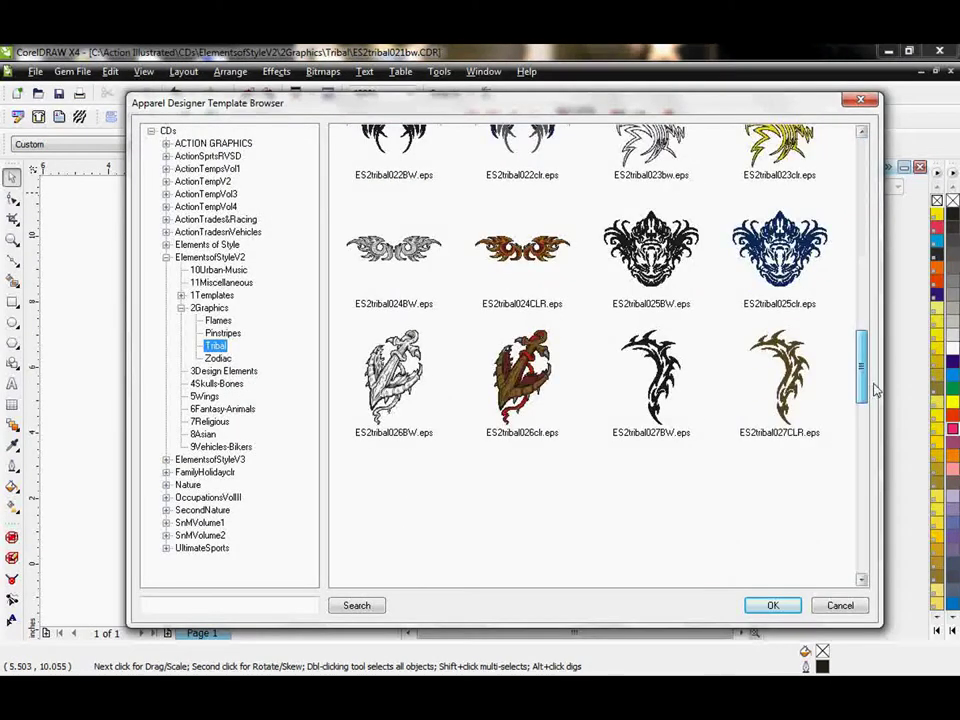
scroll(904, 414, "up", 2)
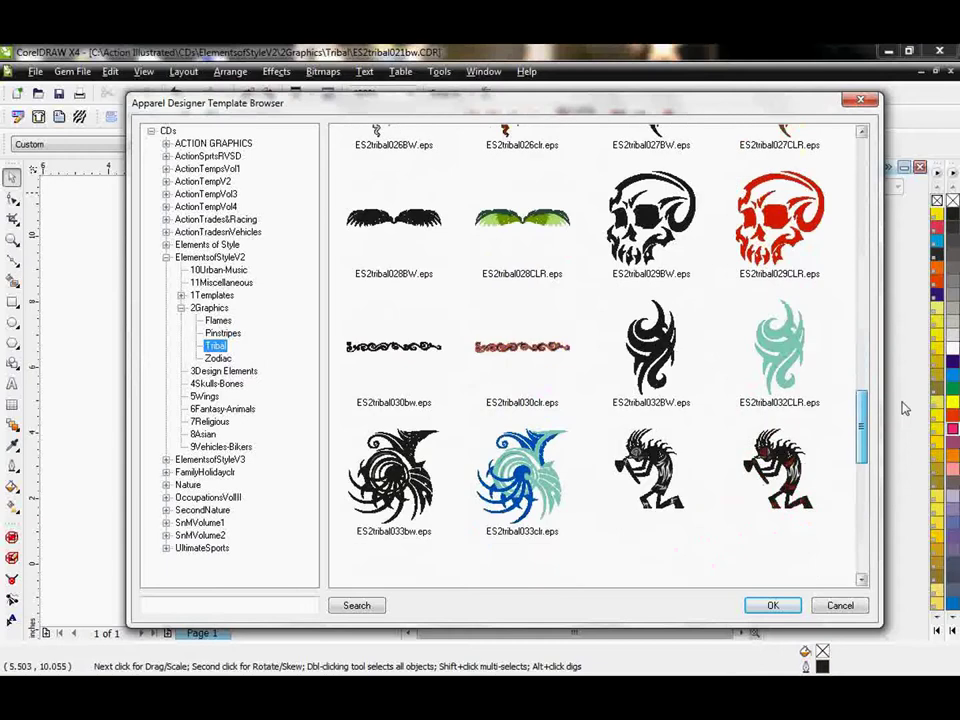
scroll(904, 408, "down", 12)
scroll(880, 418, "up", 12)
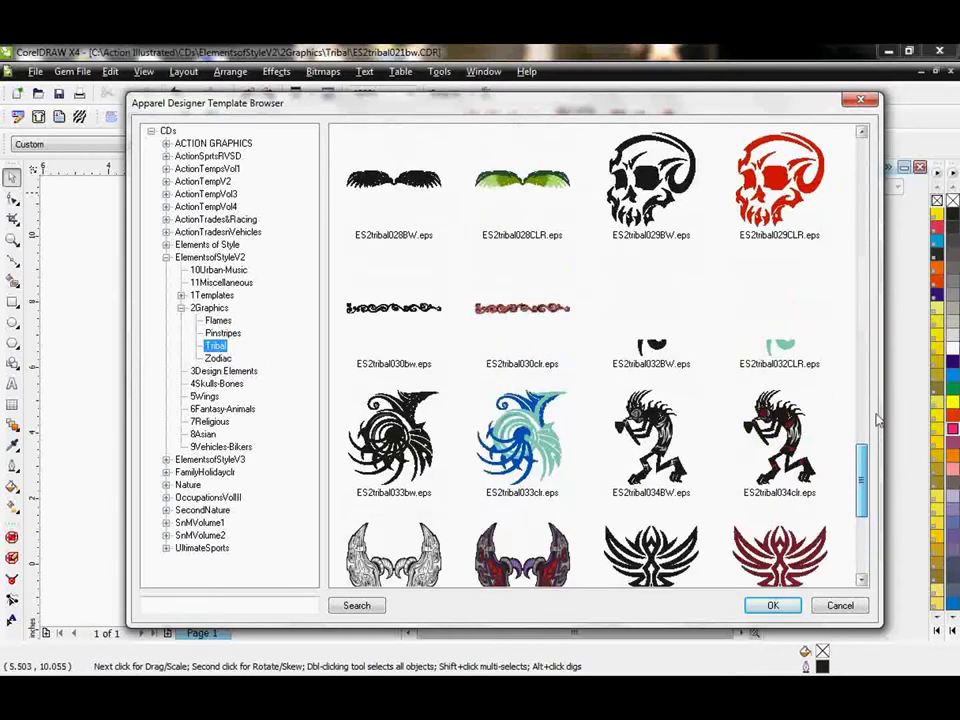
scroll(876, 420, "up", 1)
scroll(874, 410, "up", 10)
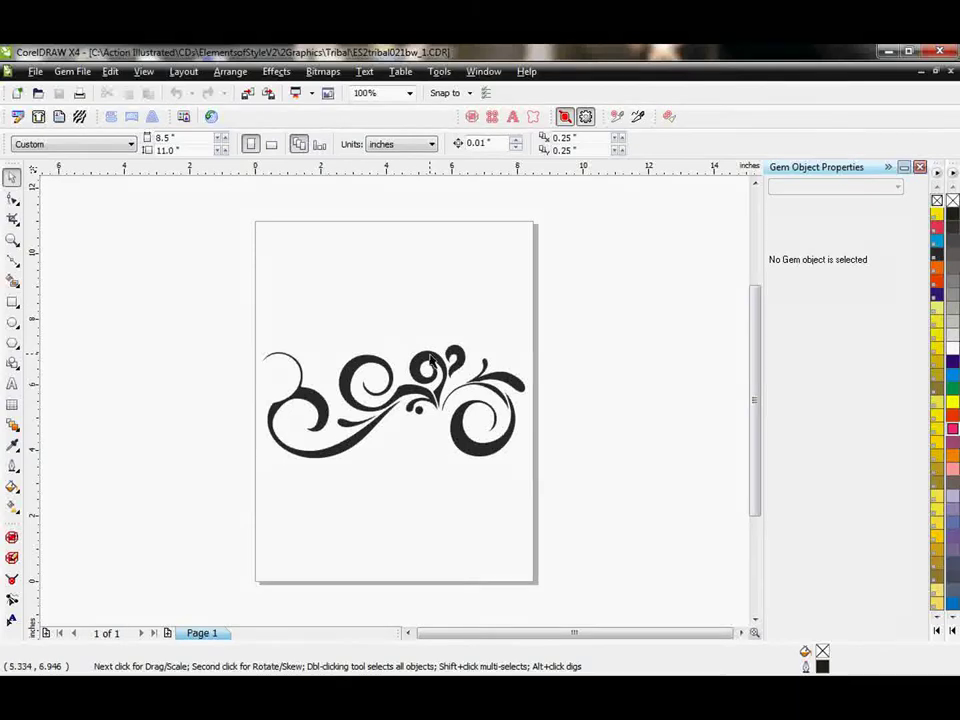
Convert the black swirl group to a 300 dpi bitmap and nudge it up and right
left_click(432, 352)
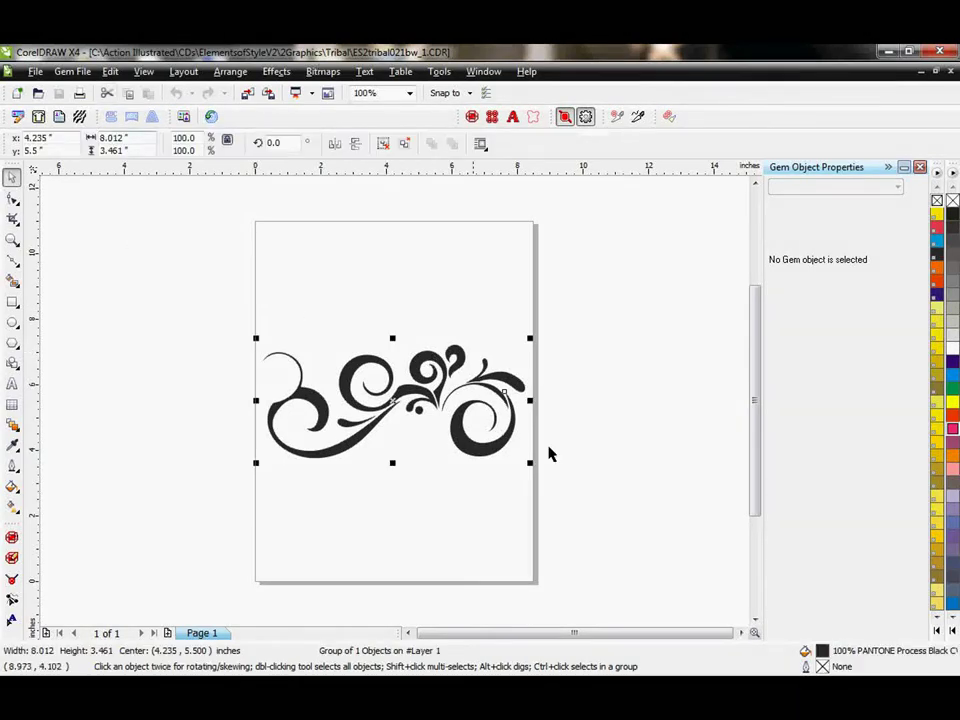
left_click(322, 71)
left_click(346, 91)
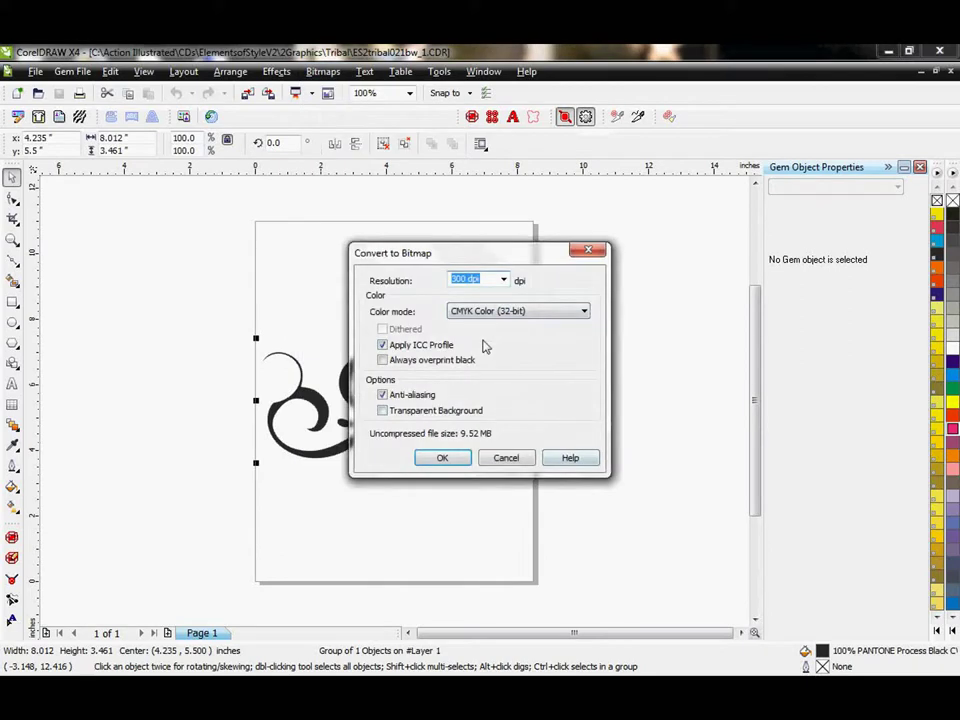
left_click(442, 457)
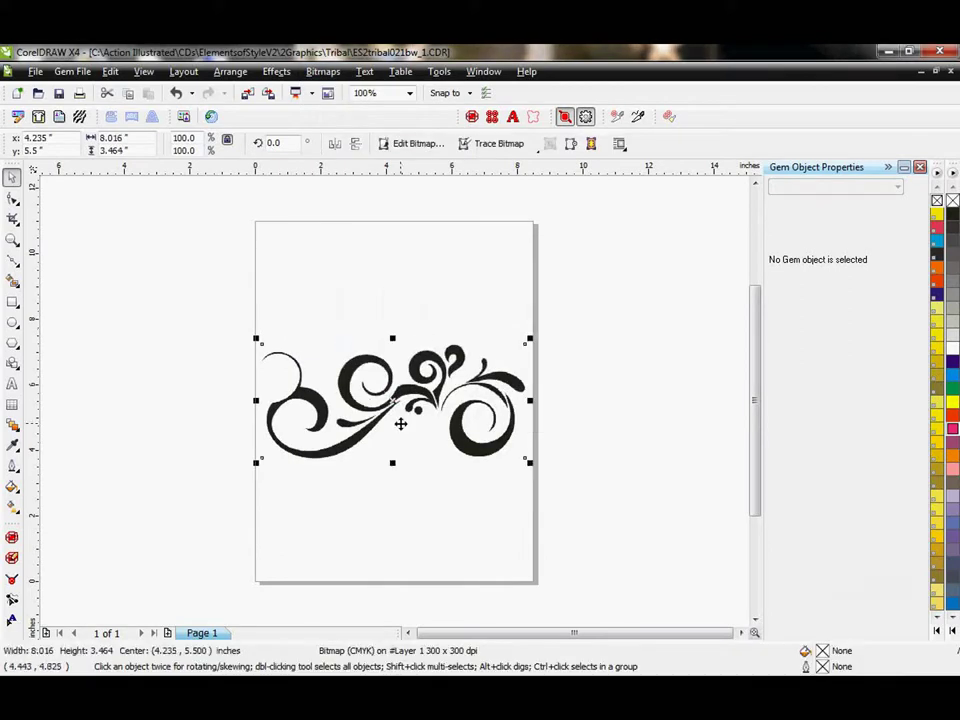
left_click_drag(399, 422, 429, 387)
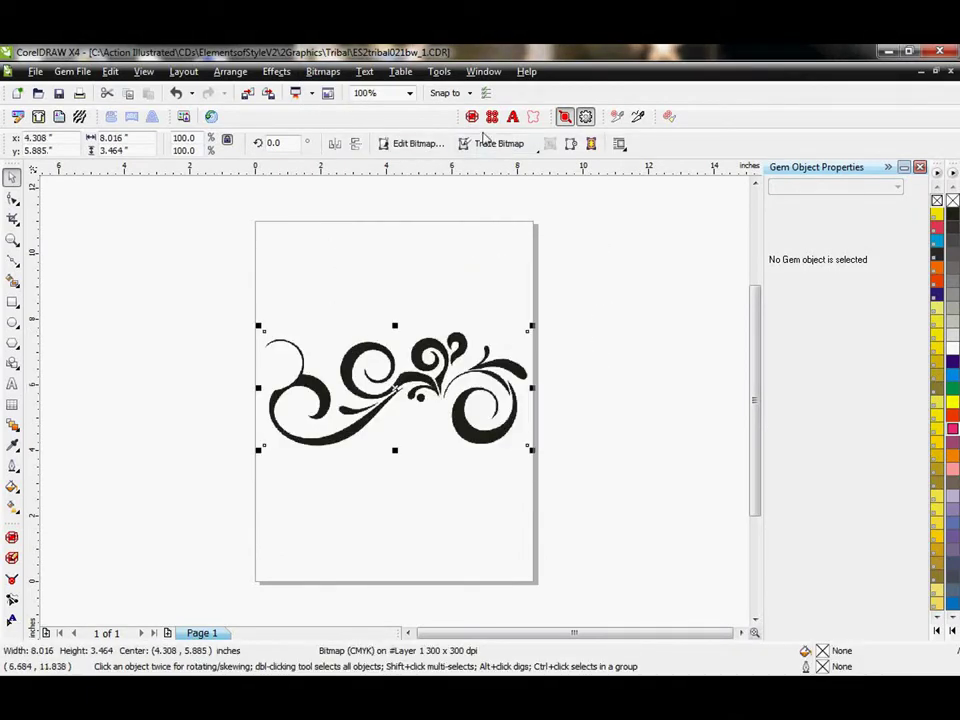
Centerline-trace the swirl bitmap as a line drawing, producing a 7.856 × 3.188 inch group of 8 curves
left_click(505, 145)
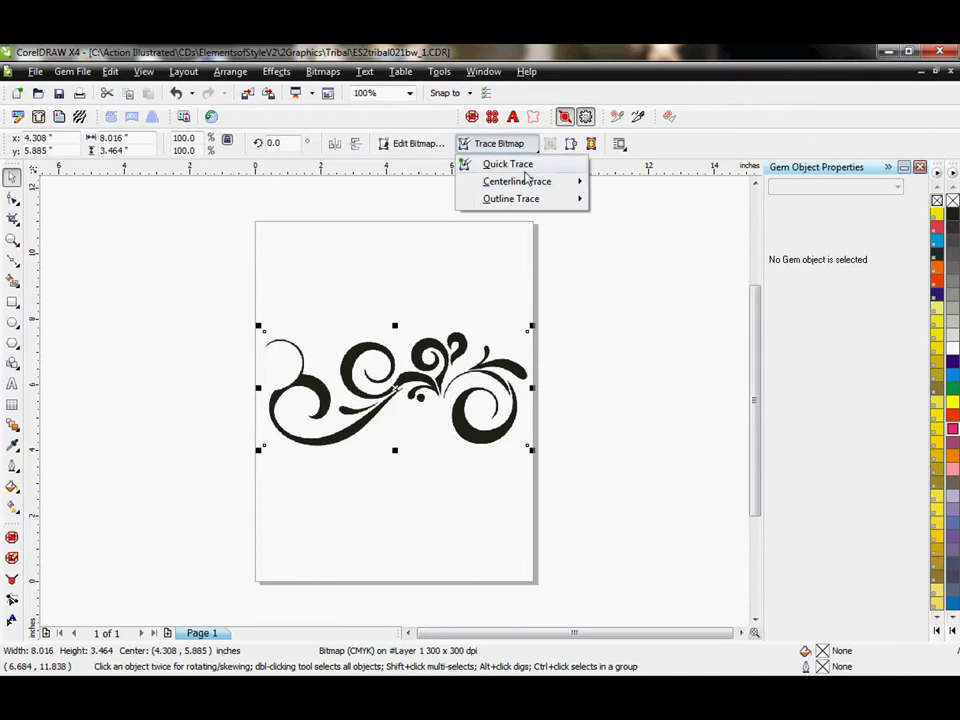
mouse_move(522, 184)
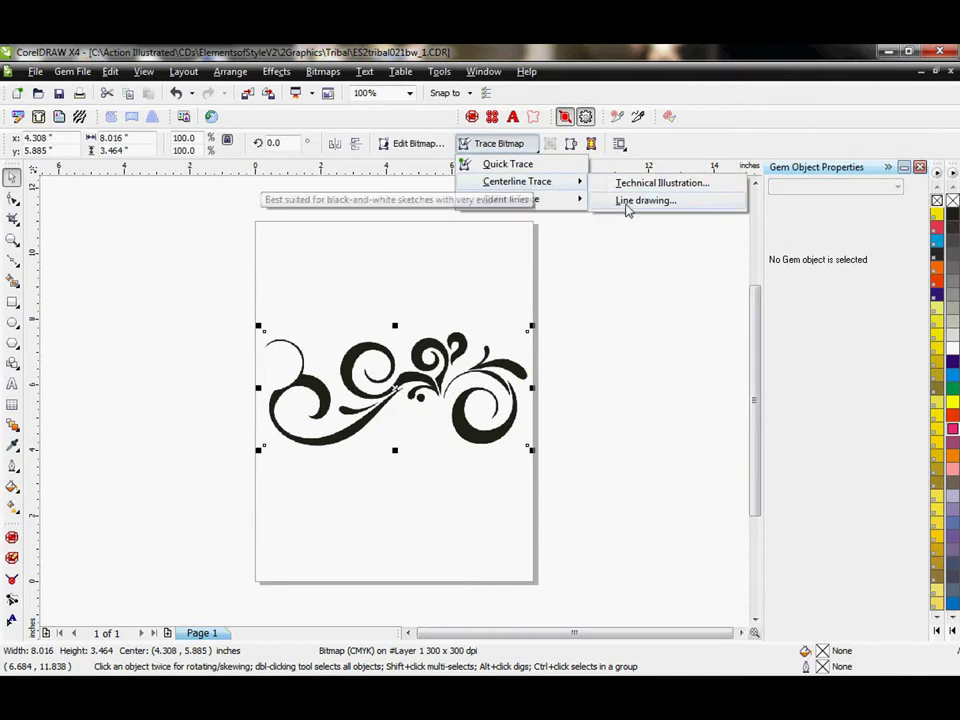
left_click(624, 201)
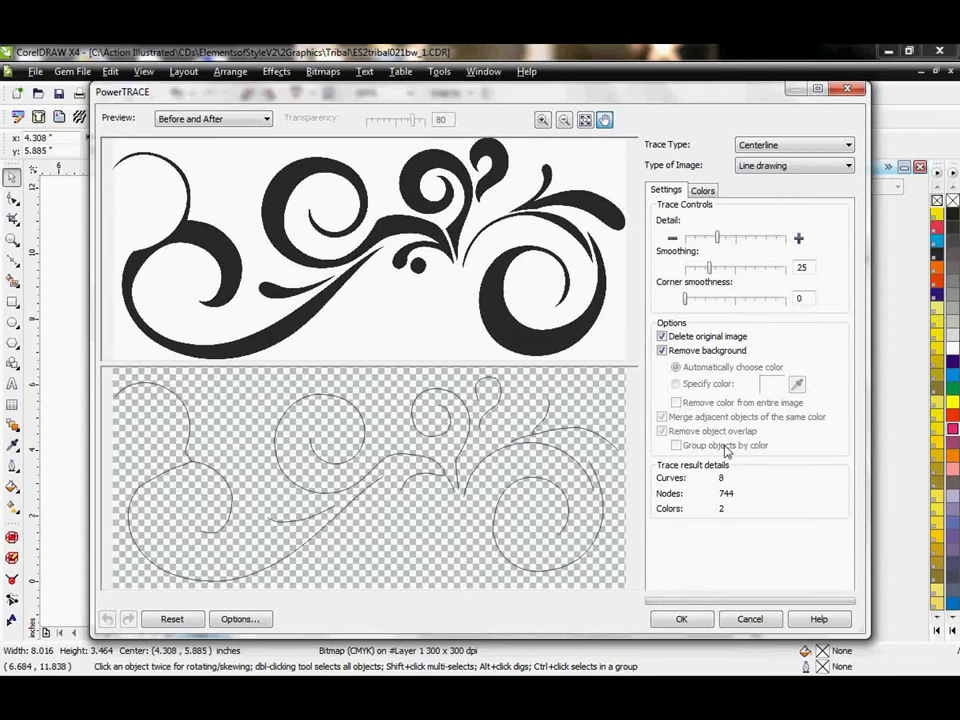
left_click(682, 619)
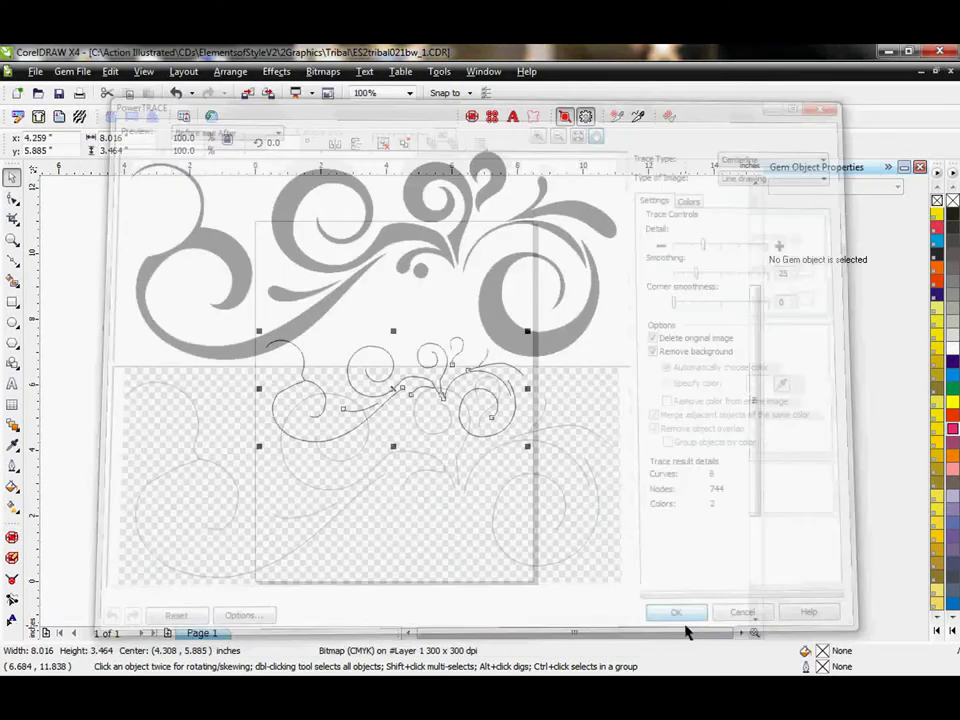
Turn the eight traced curves into 237 SS 10 rhinestones at 0.50 mm spacing
left_click(420, 459)
left_click_drag(195, 290, 610, 500)
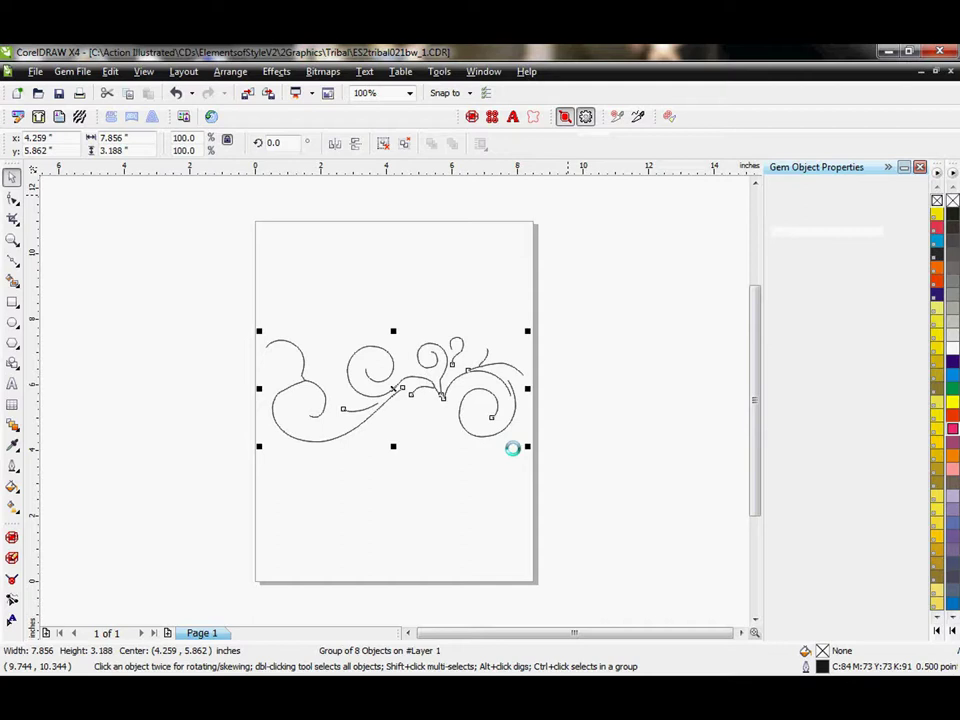
scroll(463, 449, "up", 4)
left_click(491, 499)
scroll(399, 392, "down", 2)
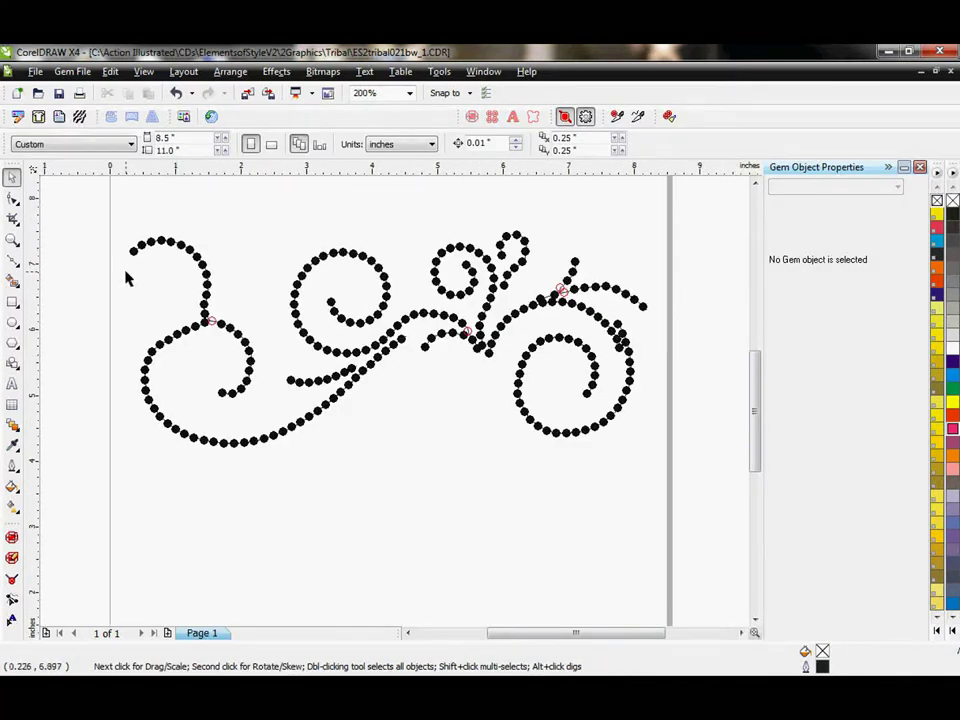
Inspect the single-line rhinestone swirl's nodes, switching between the Shape and Pick tools
left_click(12, 200)
scroll(229, 354, "up", 2)
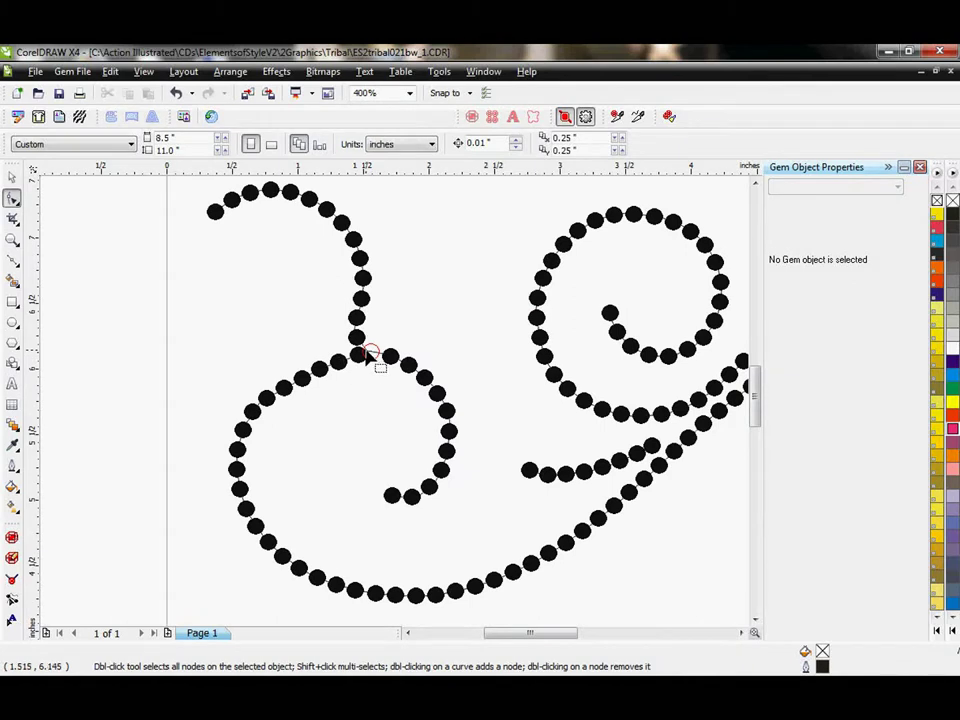
left_click(13, 178)
left_click(311, 201)
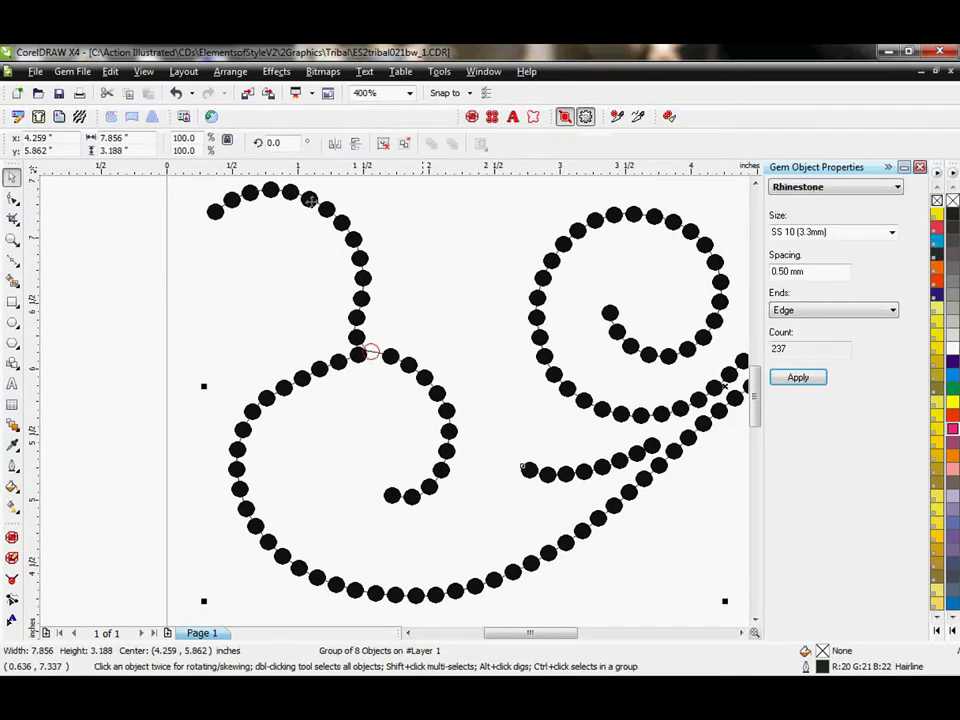
key("F10")
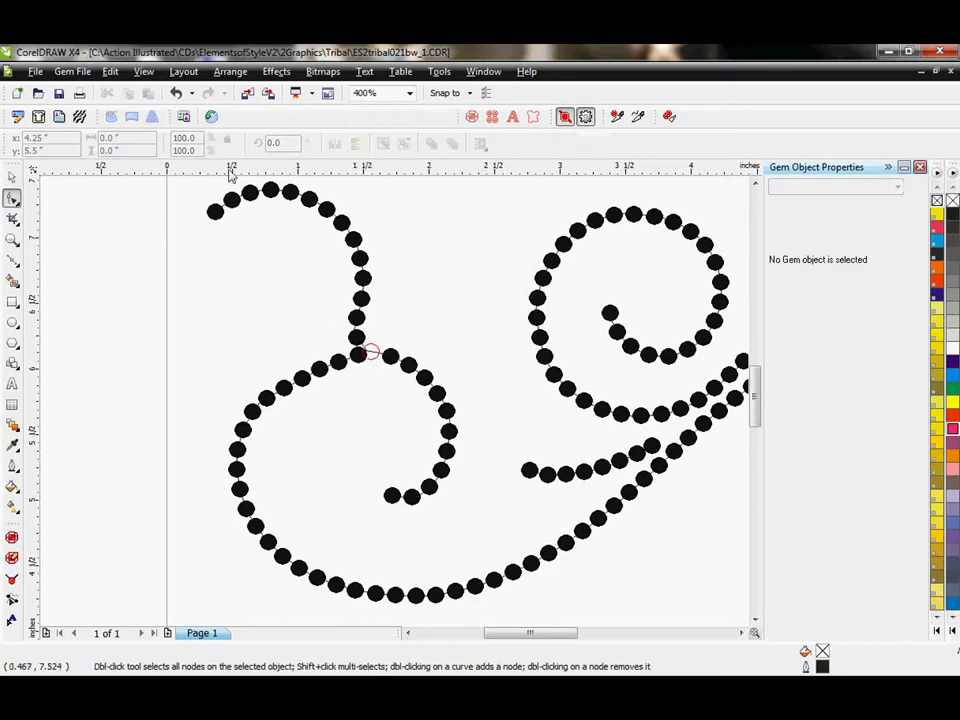
Ungroup the rhinestone swirl into its eight separate bead curves
left_click(13, 178)
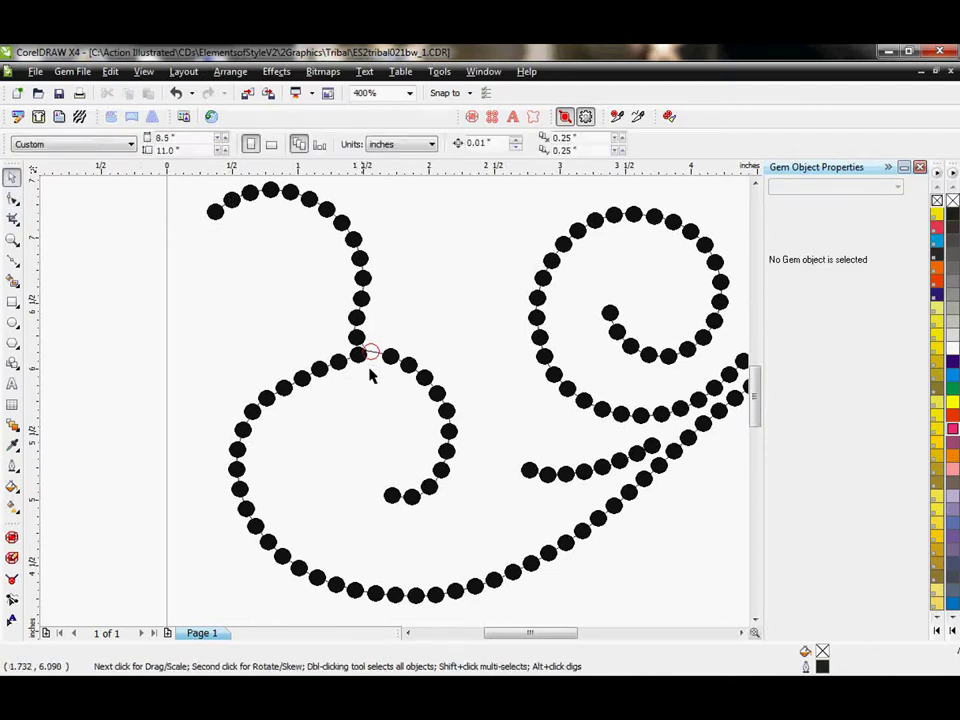
left_click(525, 467)
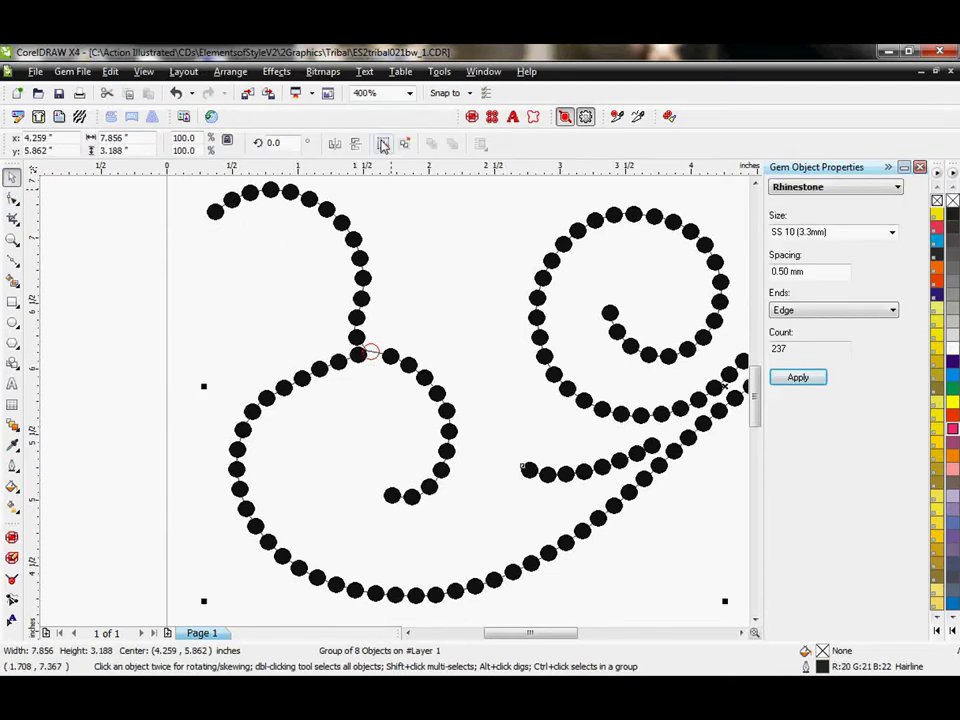
left_click(383, 143)
left_click(13, 198)
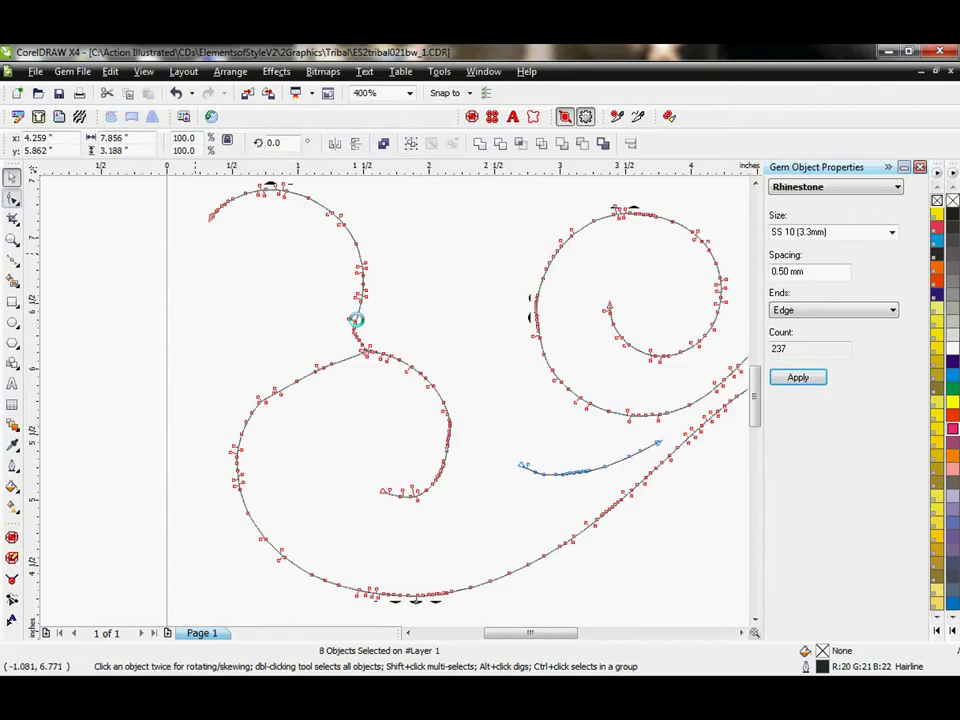
Pull the lower curl's junction node left and delete extra nodes to smooth the curve
left_click(354, 353)
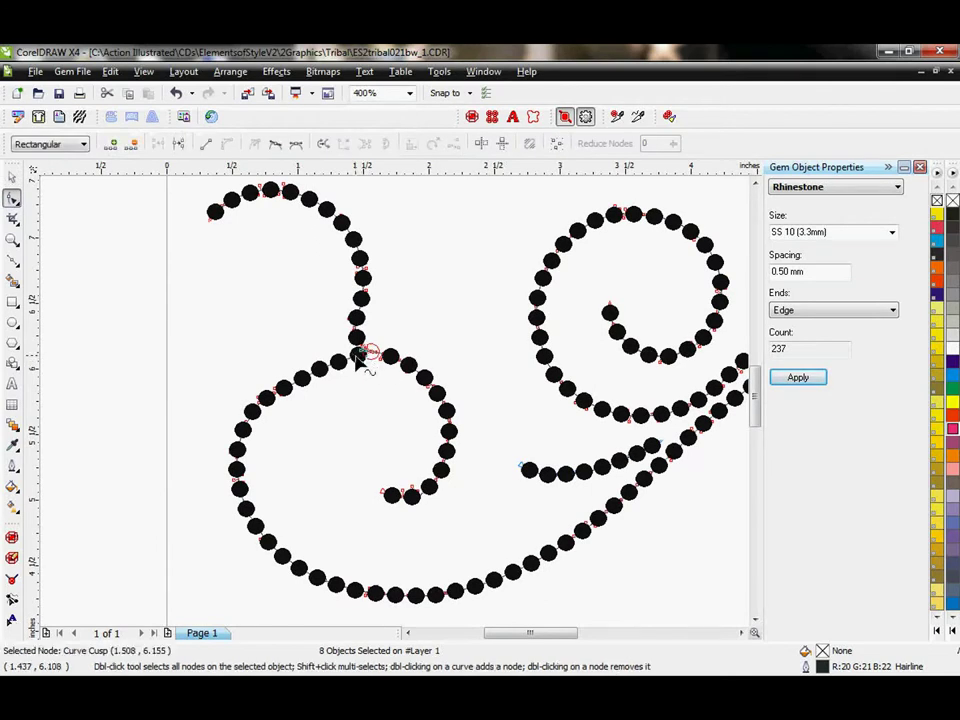
left_click(287, 400)
scroll(289, 400, "up", 1)
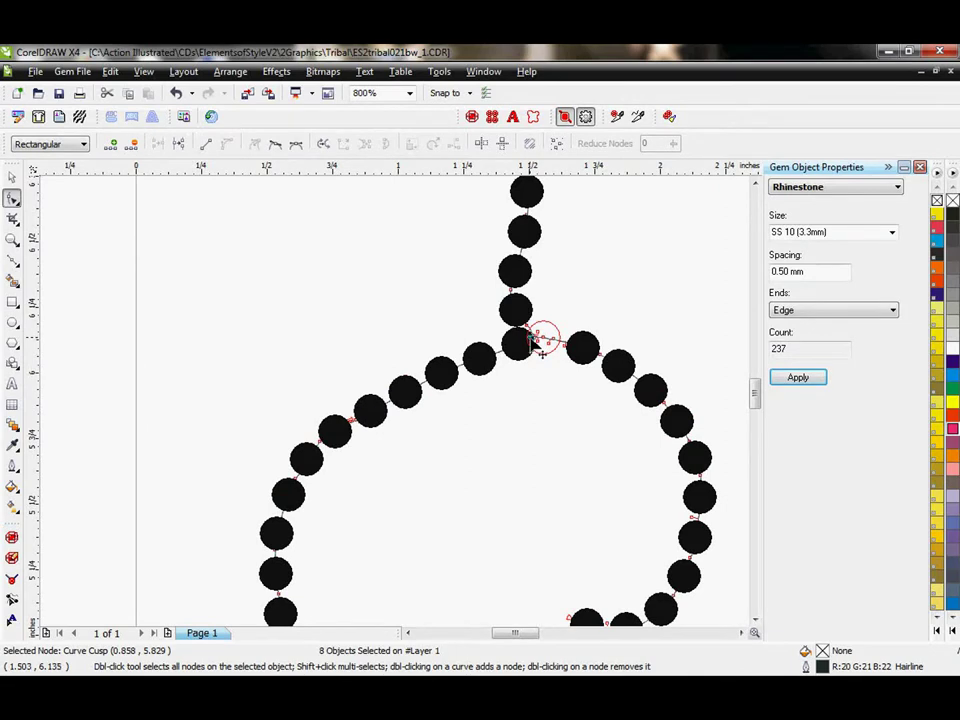
left_click(362, 410)
left_click_drag(529, 342, 478, 348)
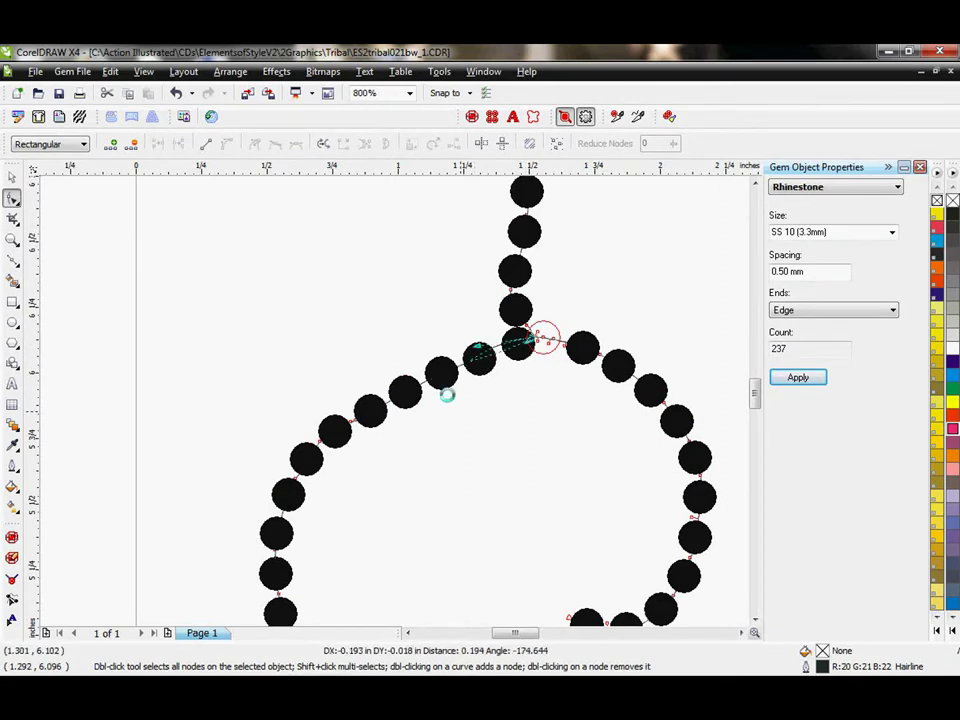
left_click_drag(399, 324, 506, 435)
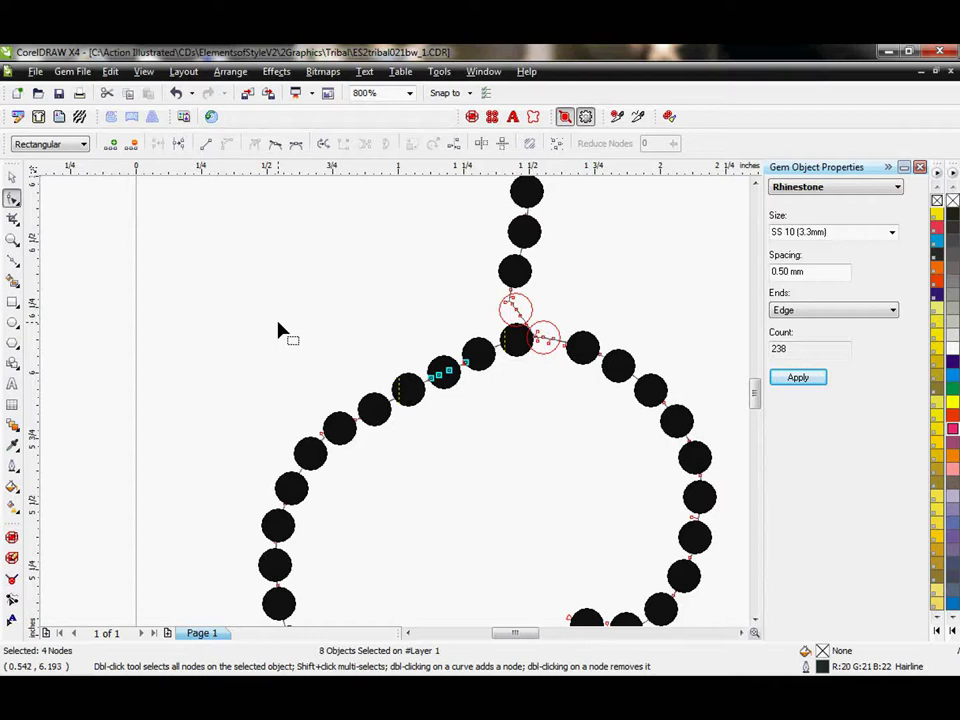
left_click_drag(242, 317, 435, 493)
key("Delete")
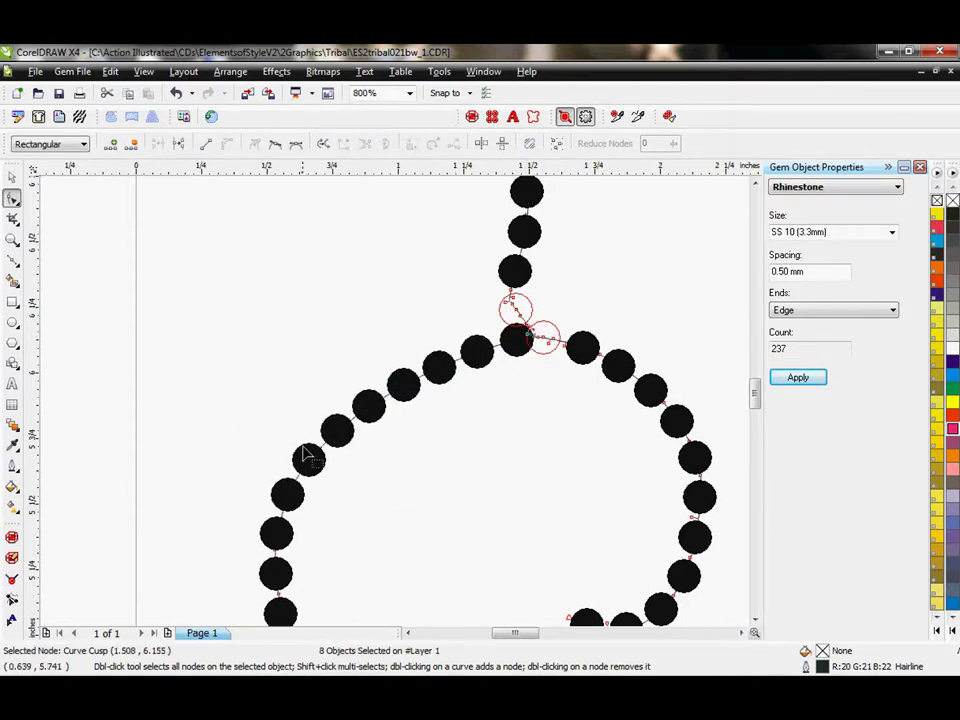
Reshape the lower-left bead curve below the junction so it follows the swirl
left_click(284, 497)
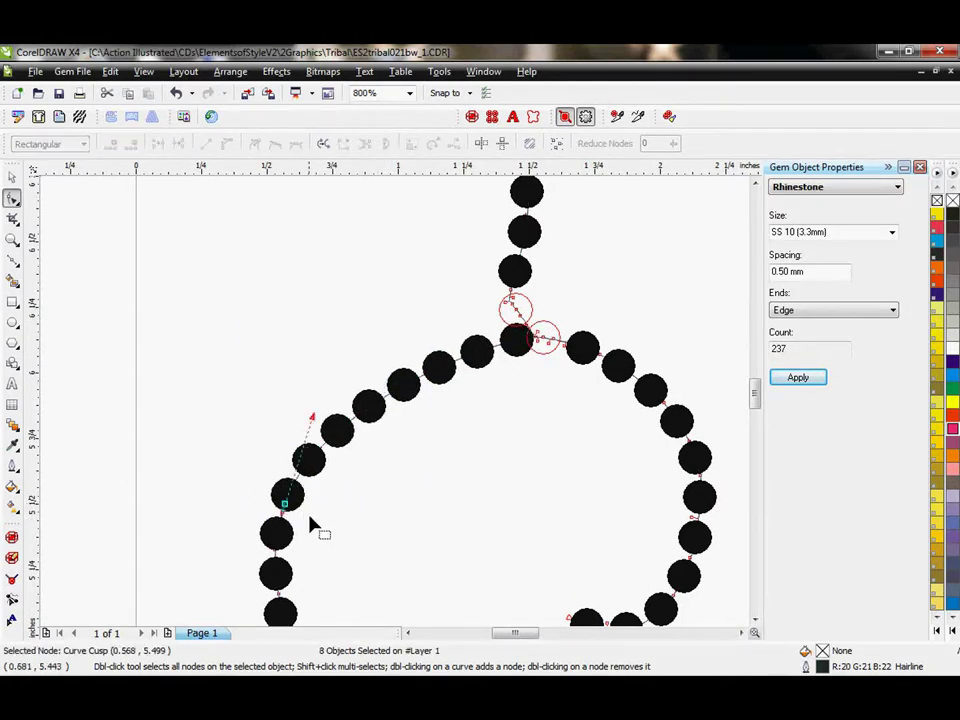
left_click_drag(316, 420, 449, 392)
scroll(416, 352, "down", 3)
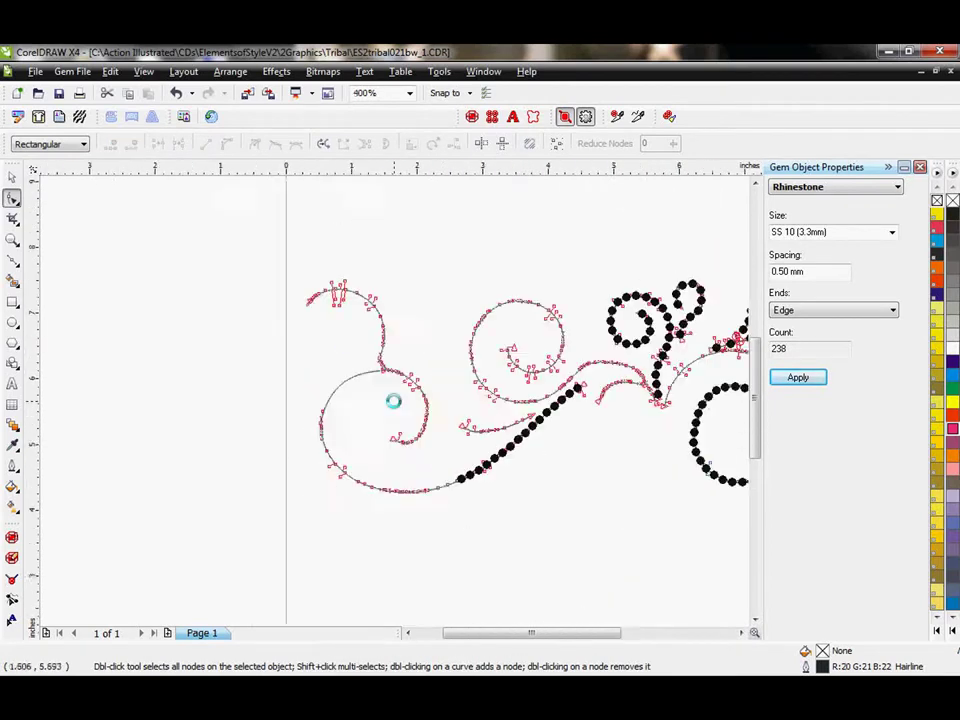
scroll(520, 401, "up", 1)
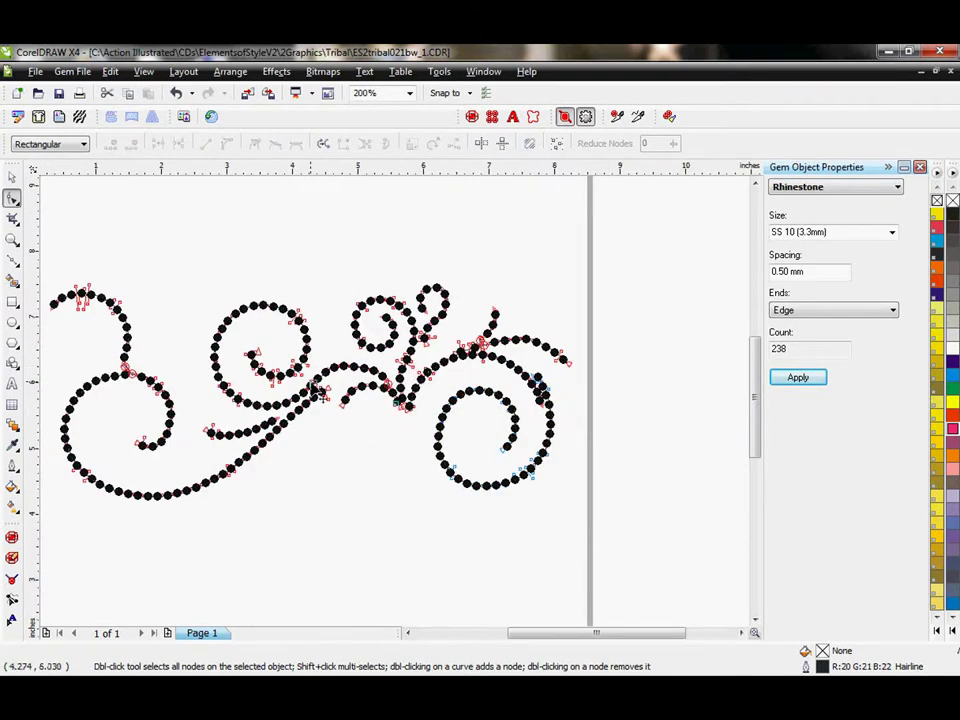
Move the junction bead off the overlap and fill the empty gem slot beside it
double_click(12, 176)
left_click(552, 240)
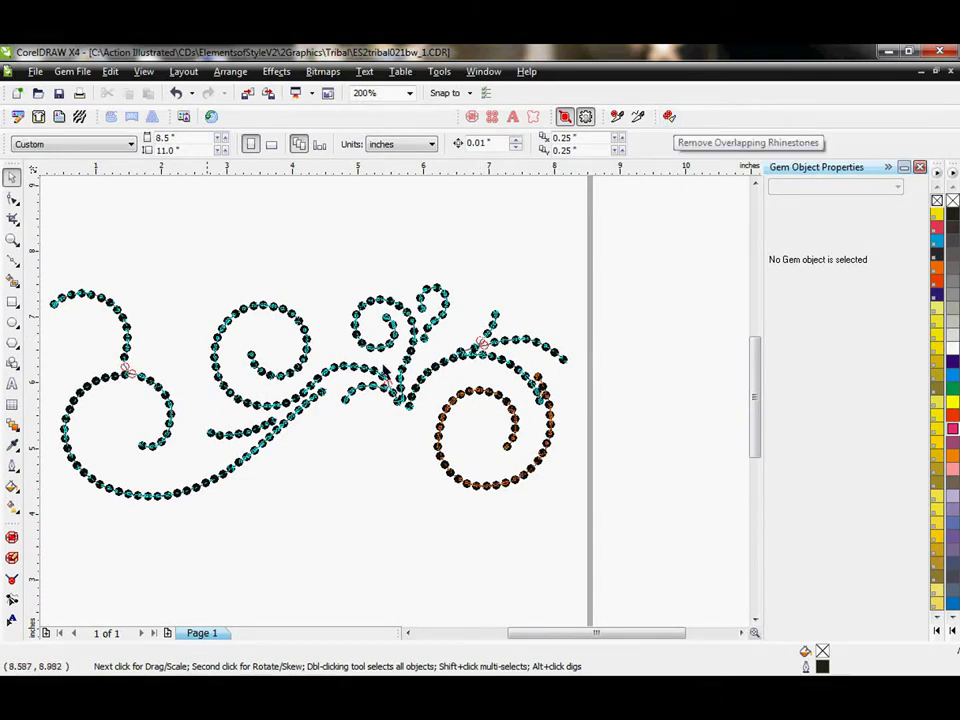
scroll(123, 370, "up", 2)
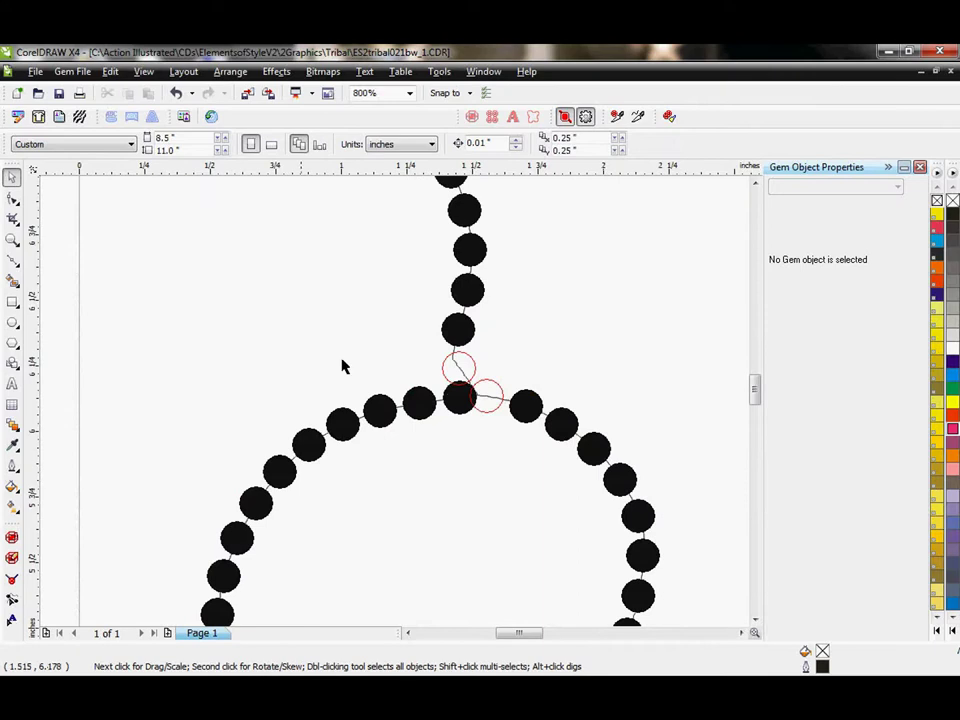
key("F6")
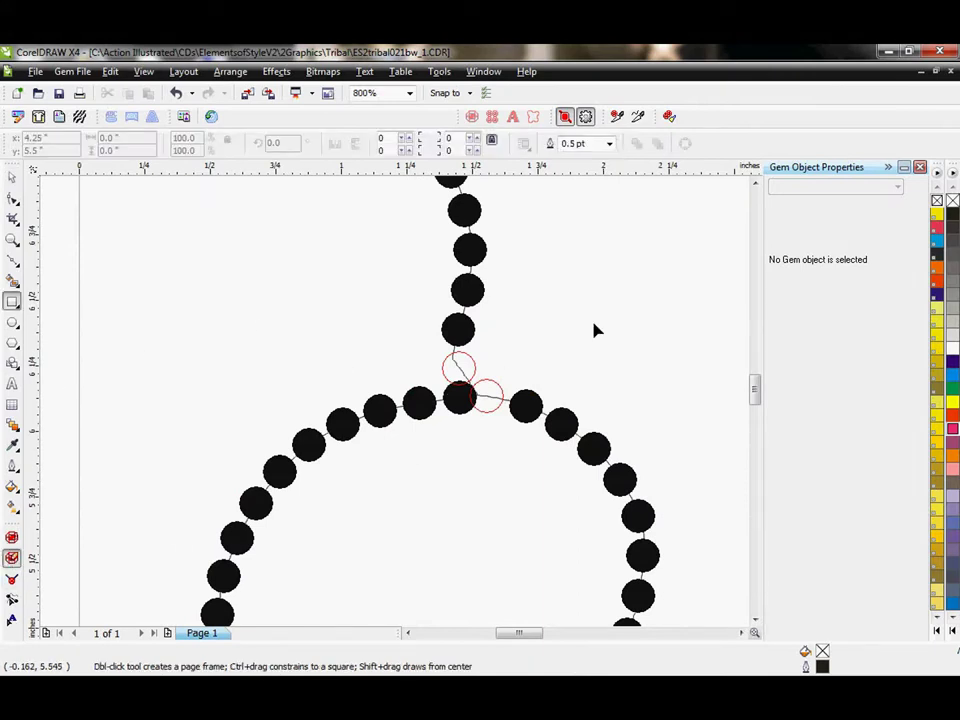
left_click(455, 370)
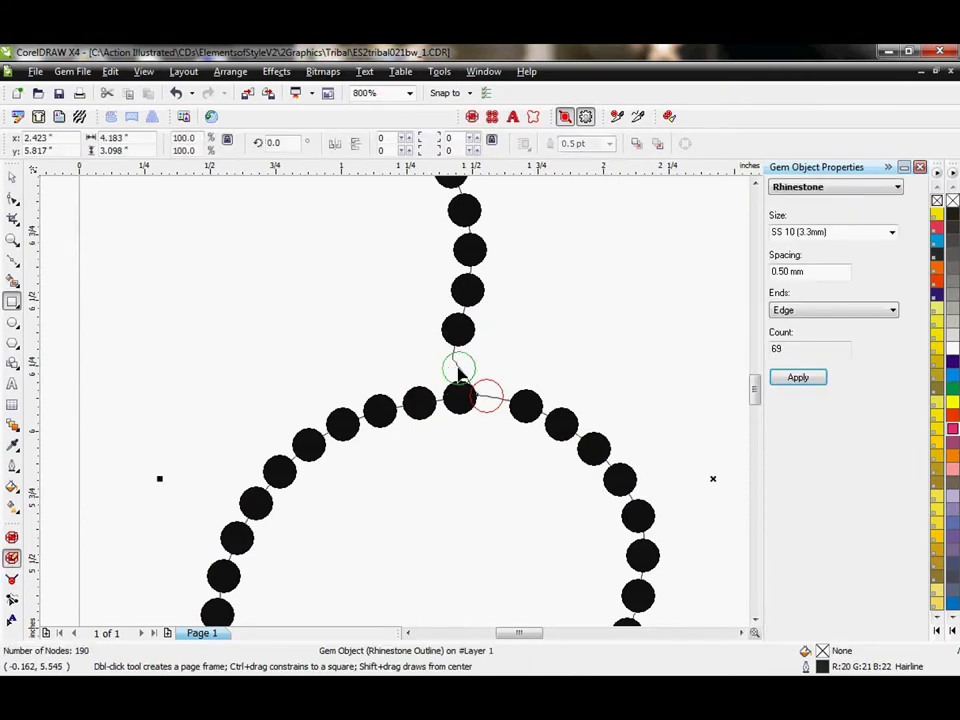
left_click_drag(439, 364, 458, 403)
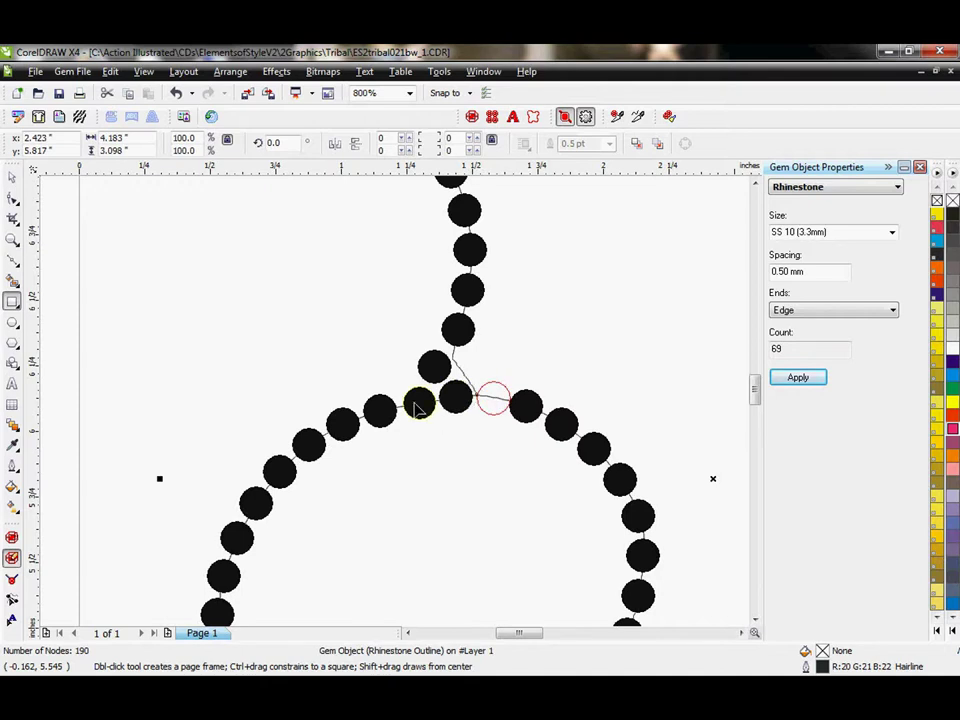
left_click(495, 401)
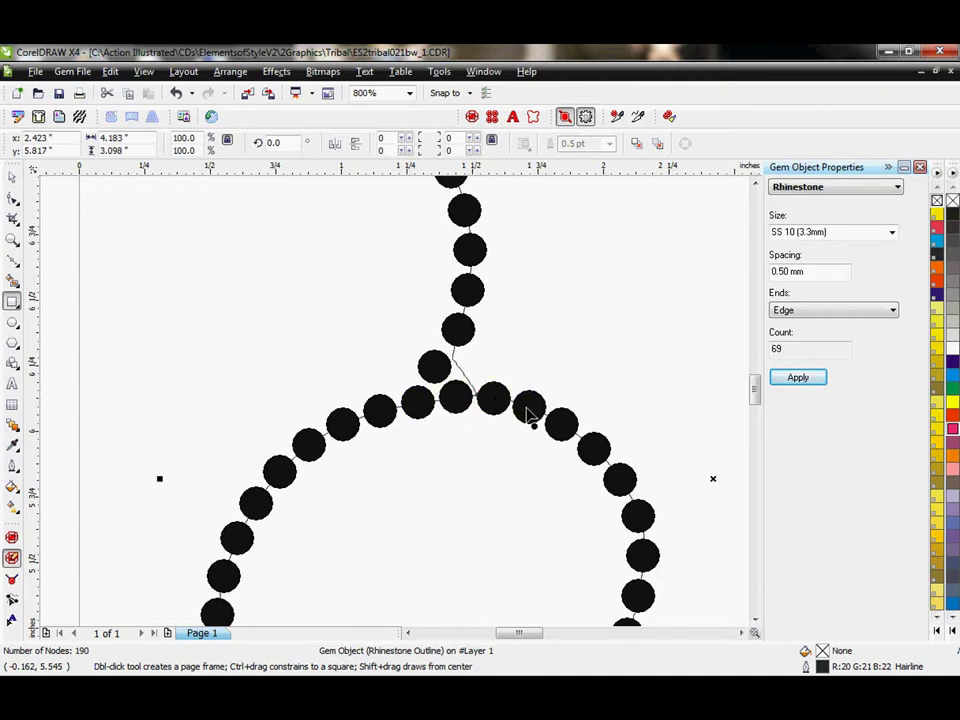
scroll(527, 410, "down", 2)
scroll(399, 411, "down", 1)
scroll(400, 407, "up", 2)
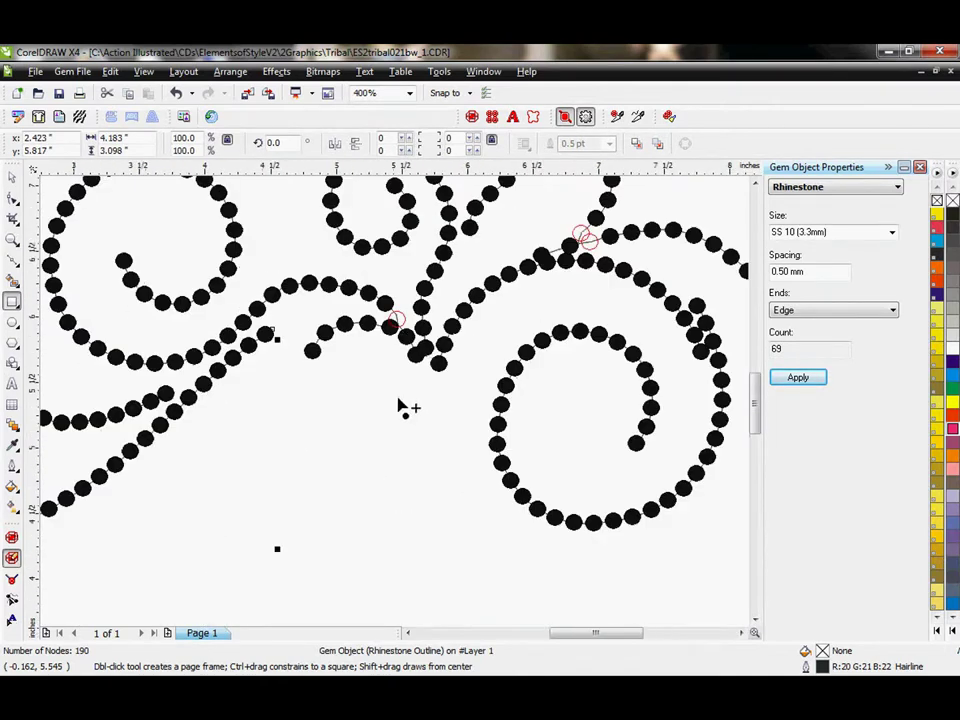
scroll(399, 407, "up", 1)
Reshape the neighbouring rhinestone chain's arc upward, then deselect the chains
left_click(388, 381)
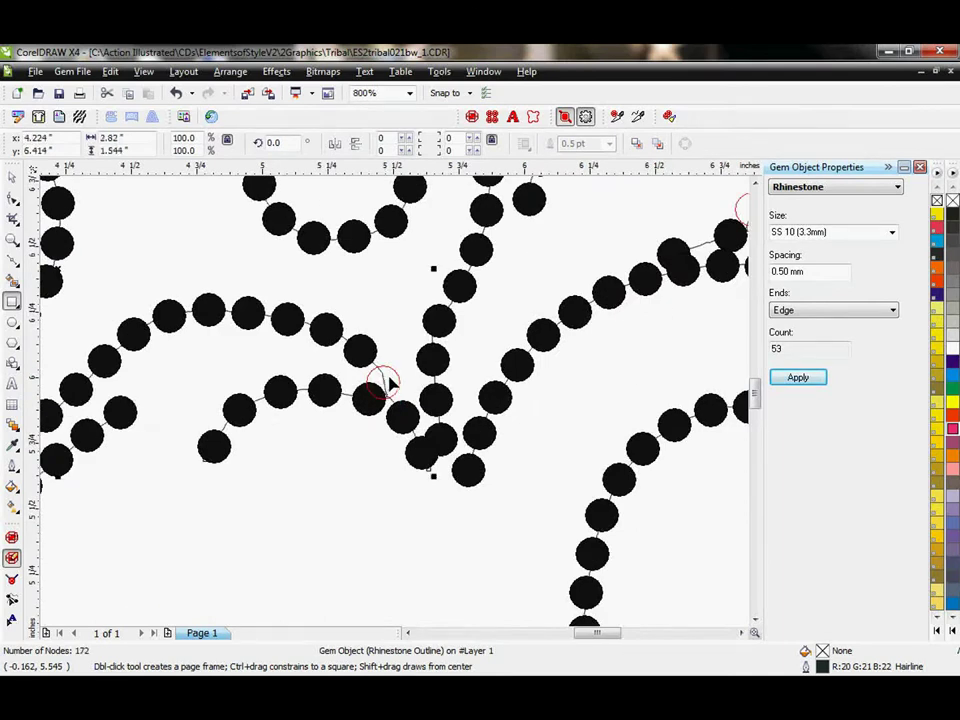
left_click_drag(368, 355, 366, 341)
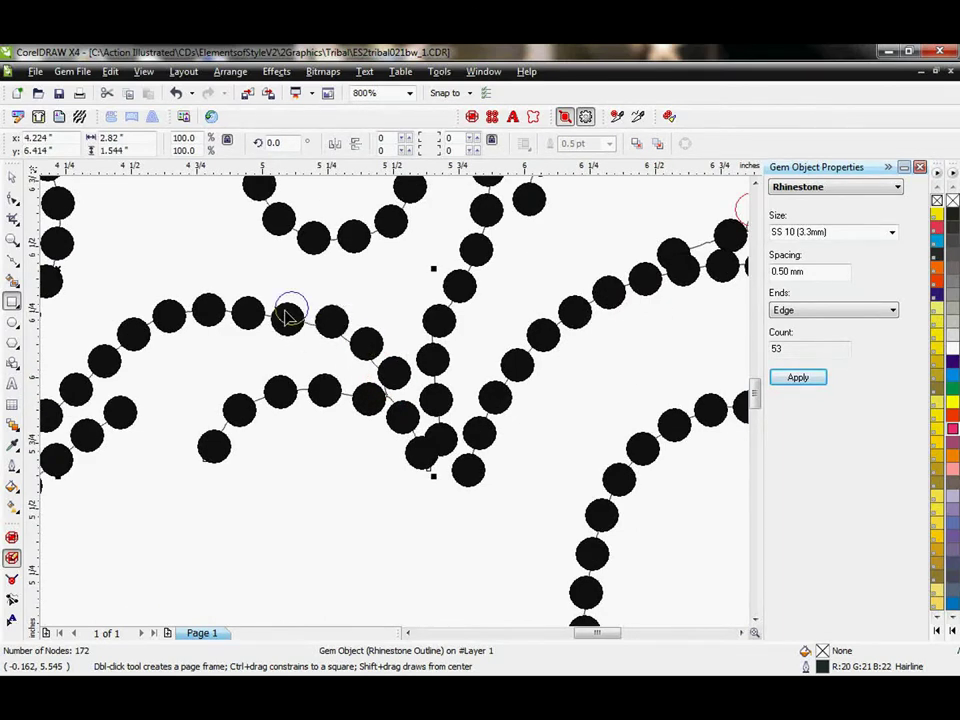
scroll(405, 412, "down", 1)
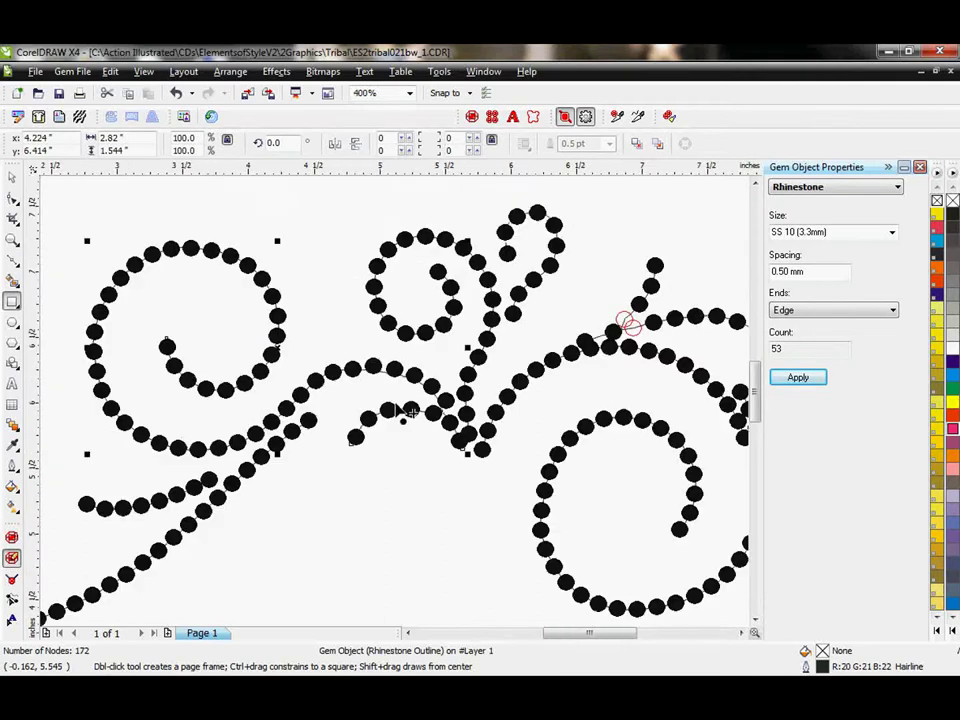
scroll(340, 405, "down", 2)
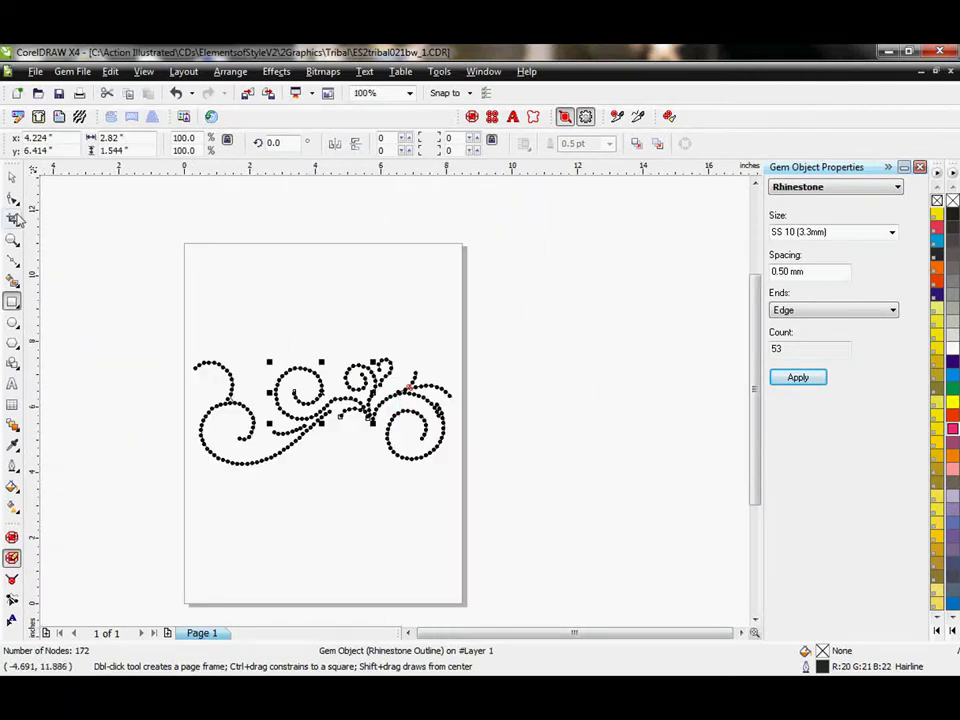
left_click(12, 177)
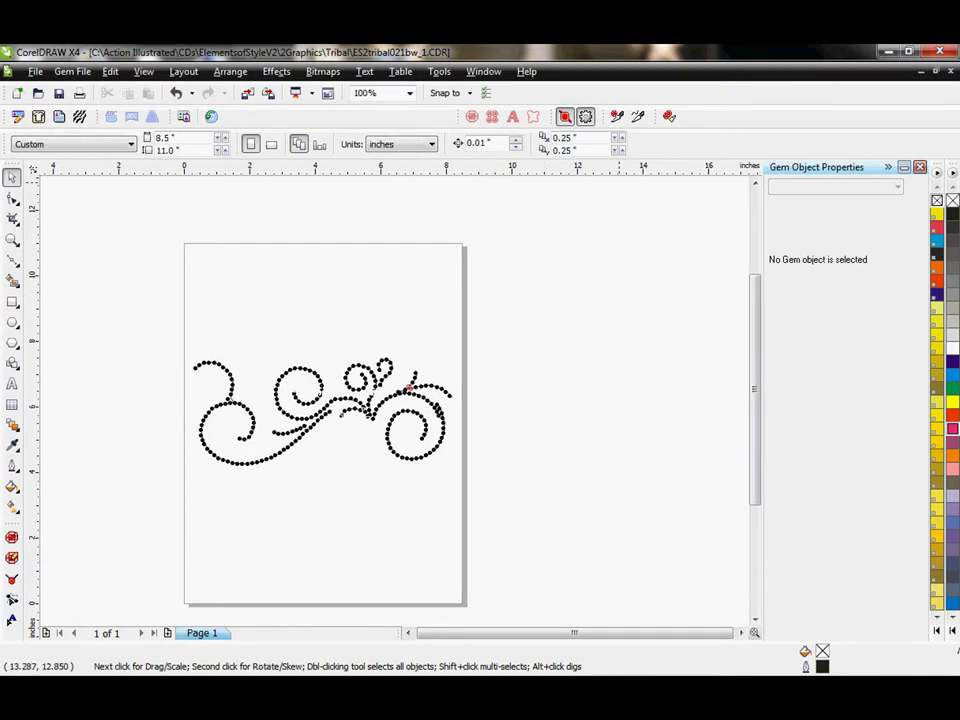
Float both document windows side by side and fit the double-outline swirl in its window
left_click(935, 73)
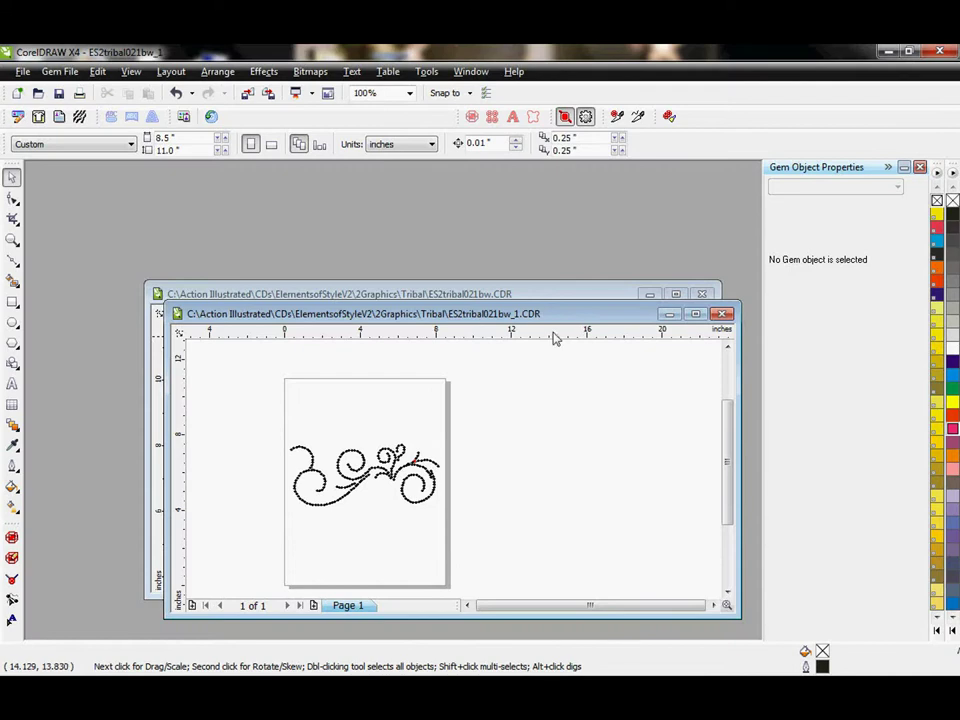
left_click_drag(182, 588, 519, 268)
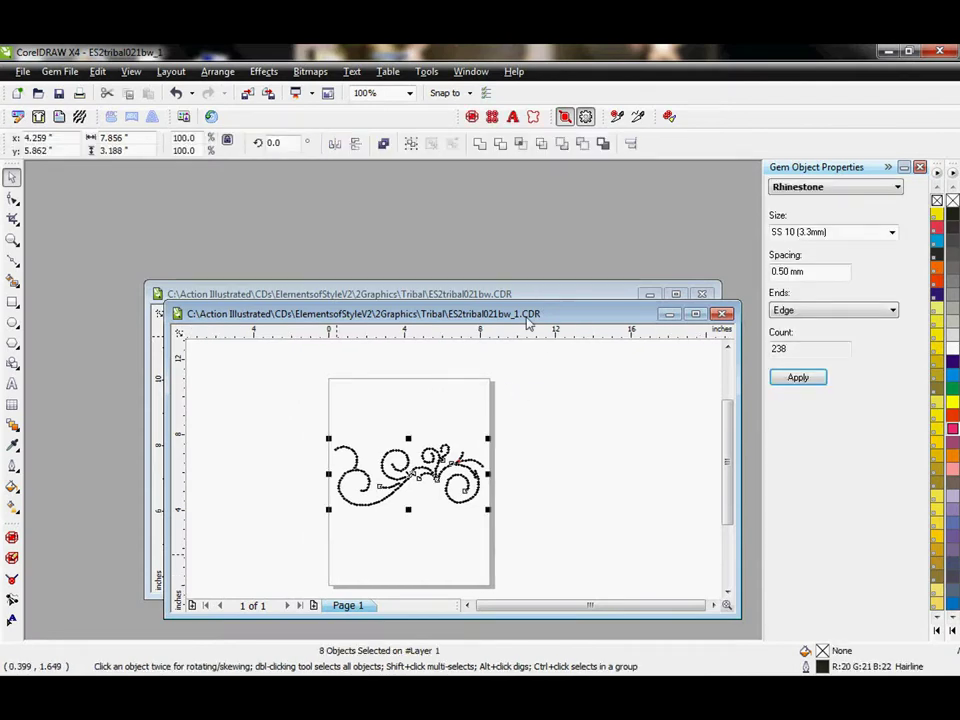
left_click_drag(527, 318, 711, 320)
left_click_drag(328, 295, 93, 278)
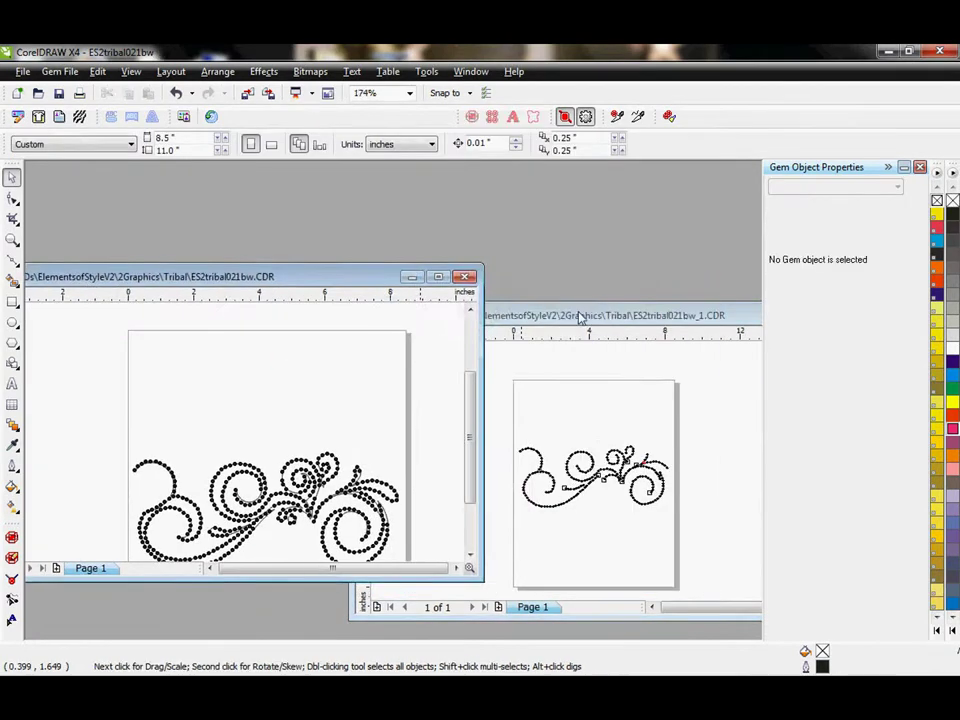
left_click_drag(580, 318, 596, 274)
left_click_drag(235, 280, 357, 197)
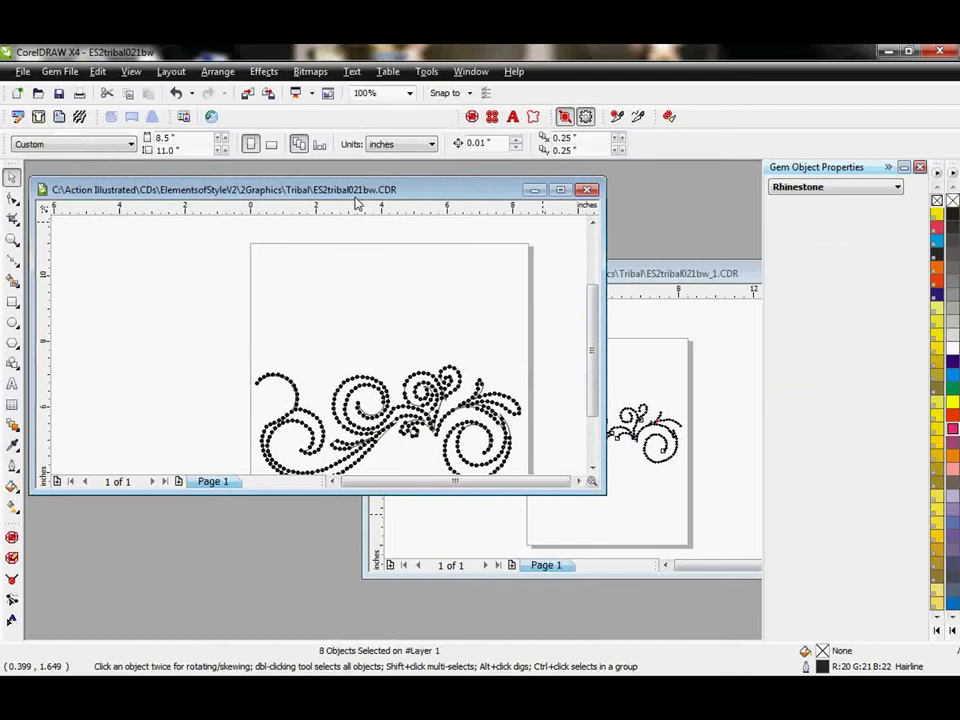
left_click_drag(604, 340, 446, 381)
double_click(13, 240)
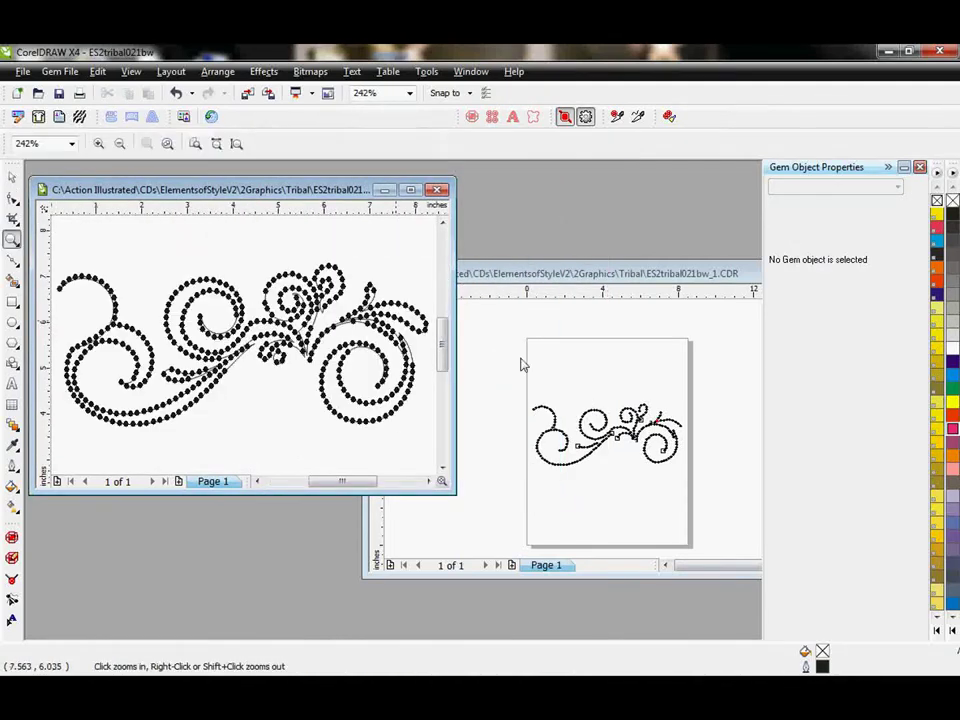
Fit the whole single-line swirl into its window with F4
left_click_drag(646, 274, 607, 180)
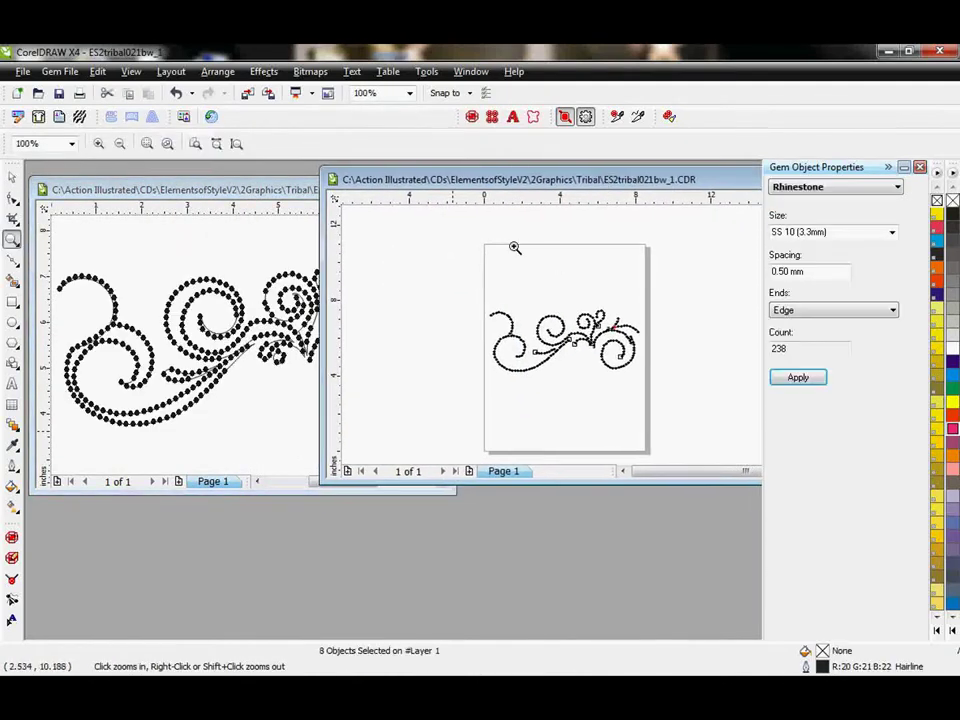
left_click(294, 189)
left_click(428, 345)
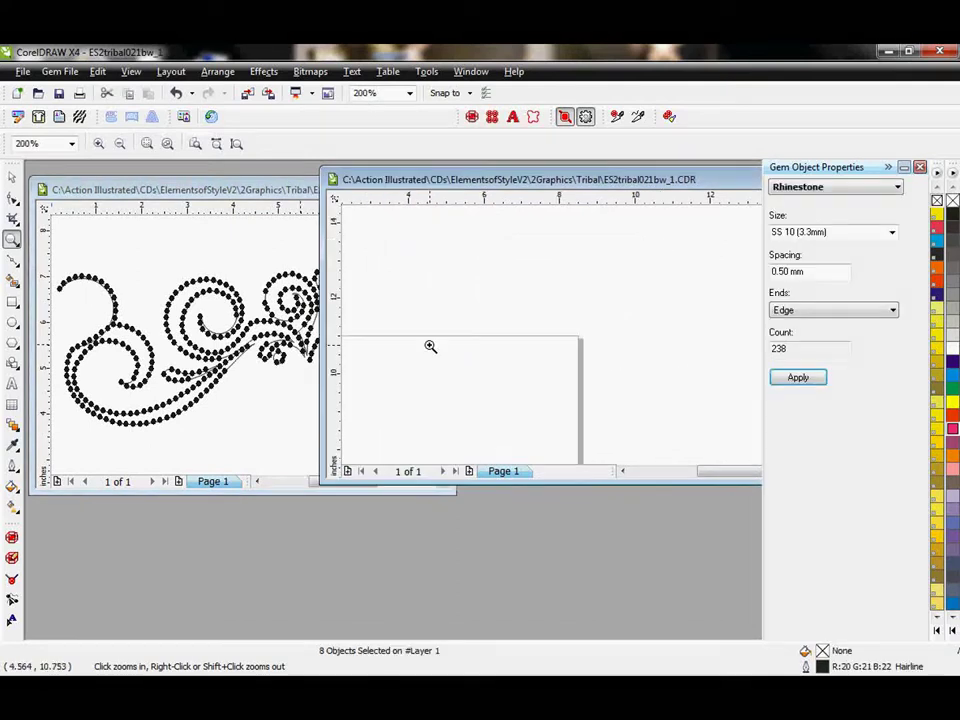
left_click(488, 277)
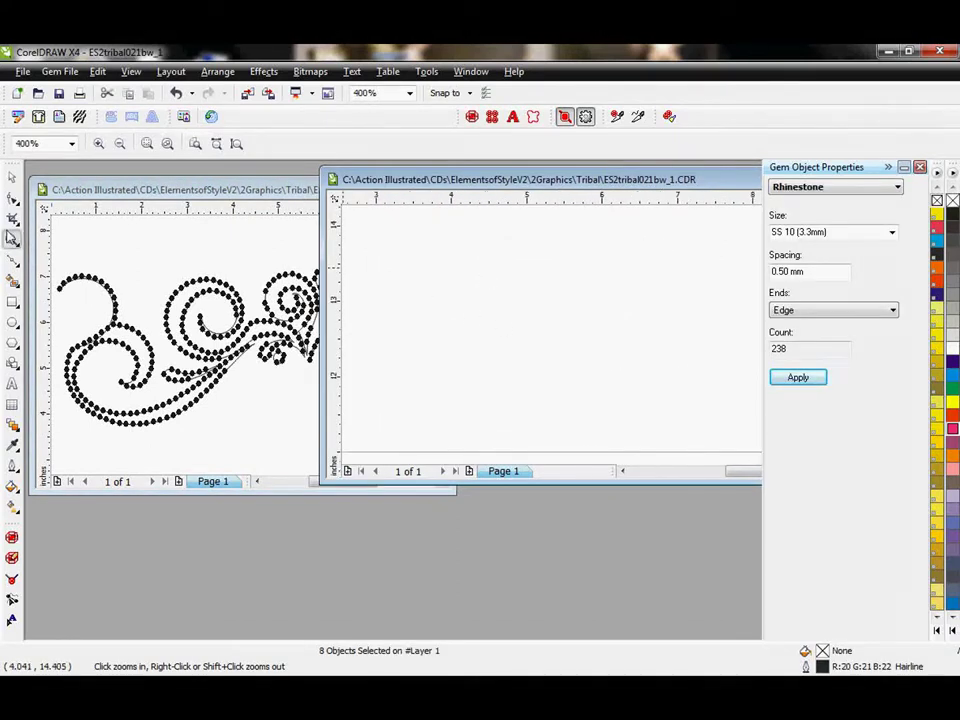
key("F4")
Fine-tune both window positions, leaving the double-outline design in front
left_click_drag(622, 183, 512, 203)
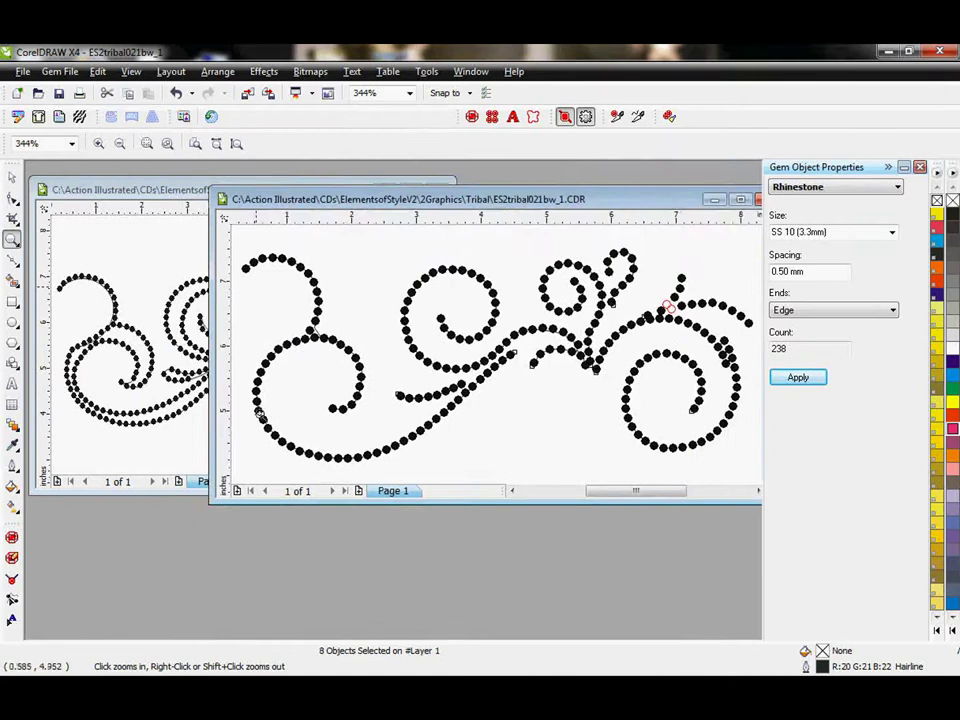
left_click_drag(465, 200, 416, 319)
left_click_drag(300, 189, 398, 167)
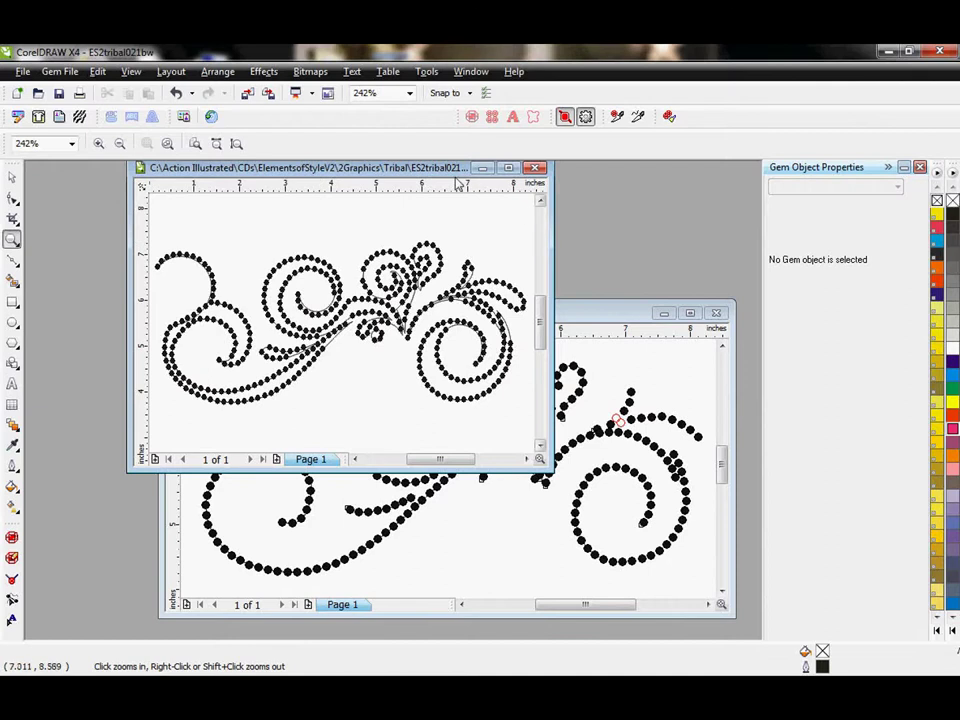
left_click_drag(455, 168, 352, 172)
mouse_move(554, 316)
left_mouse_down()
mouse_move(598, 283)
mouse_move(406, 362)
mouse_move(583, 246)
mouse_move(560, 259)
left_mouse_up()
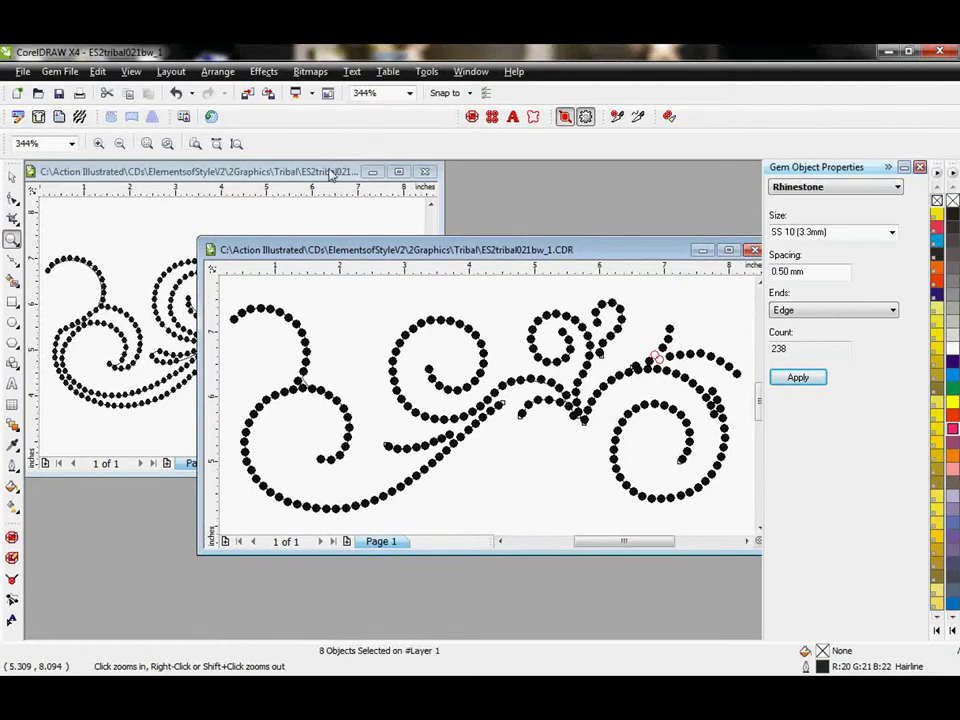
left_click(330, 175)
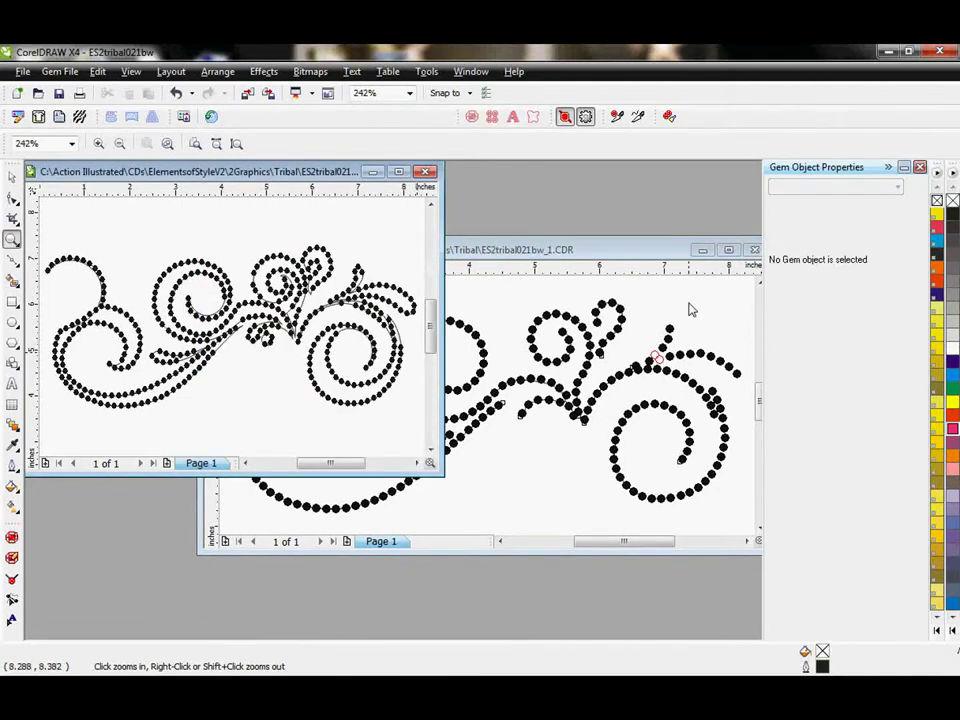